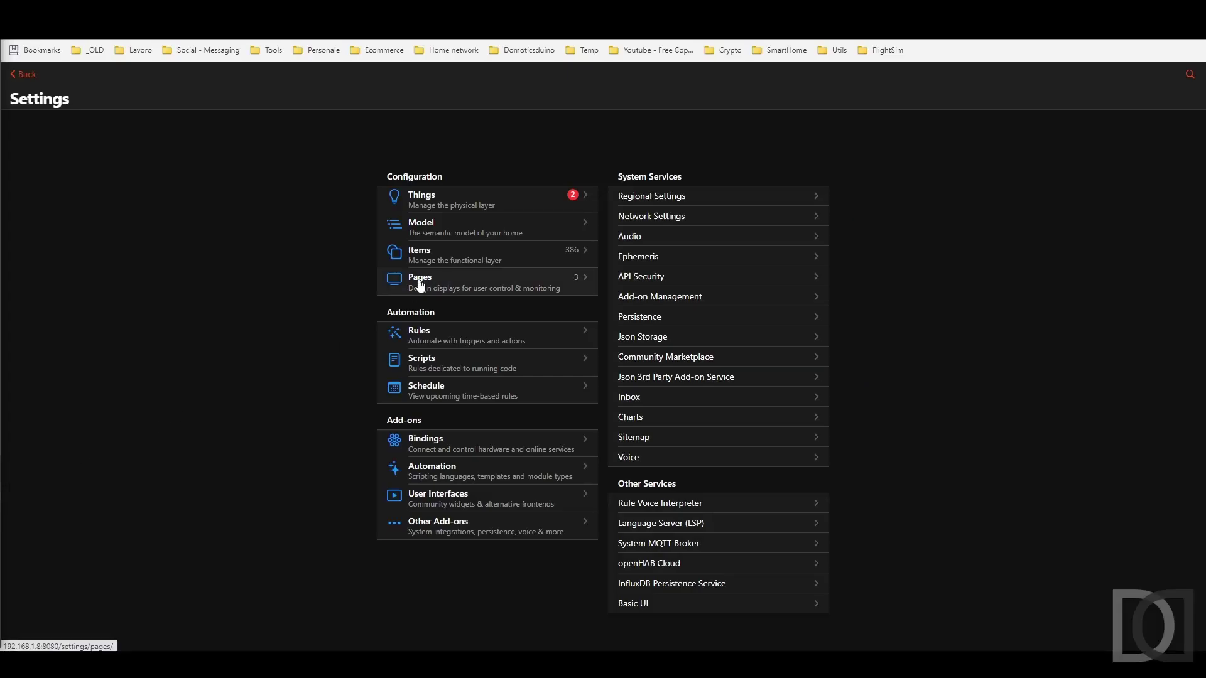
Create a new tabbed page labelled "Pannello di controllo" and make it show on the sidebar
left_click(416, 281)
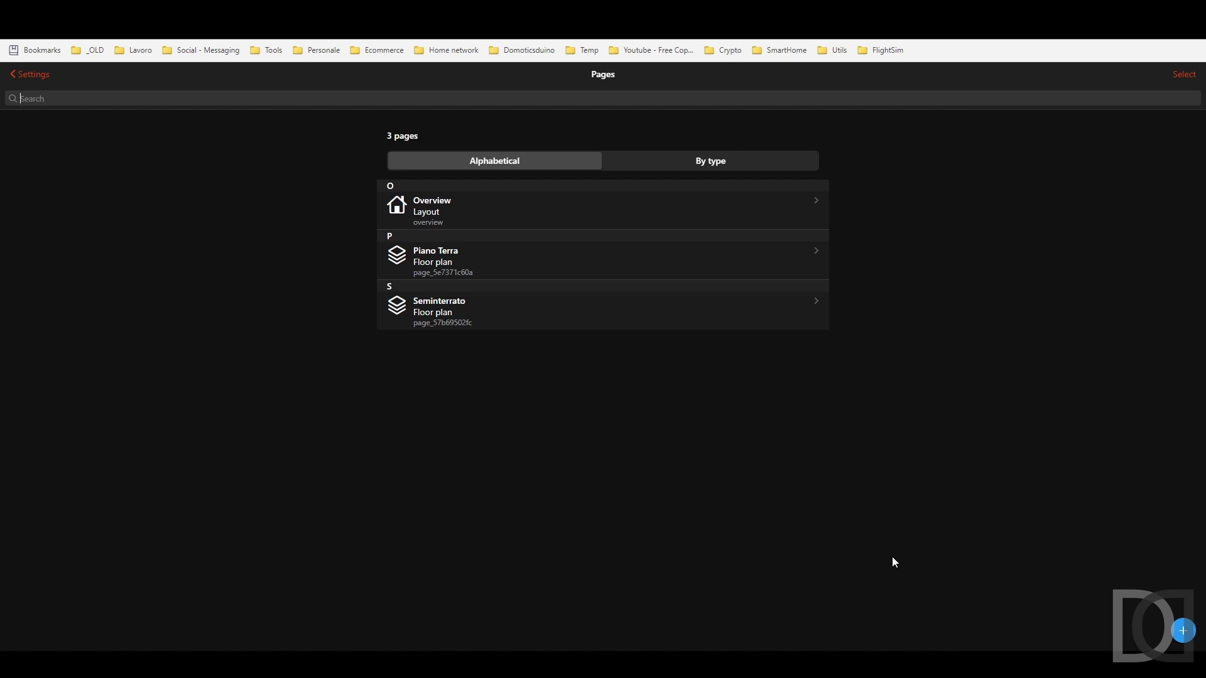
left_click(1189, 635)
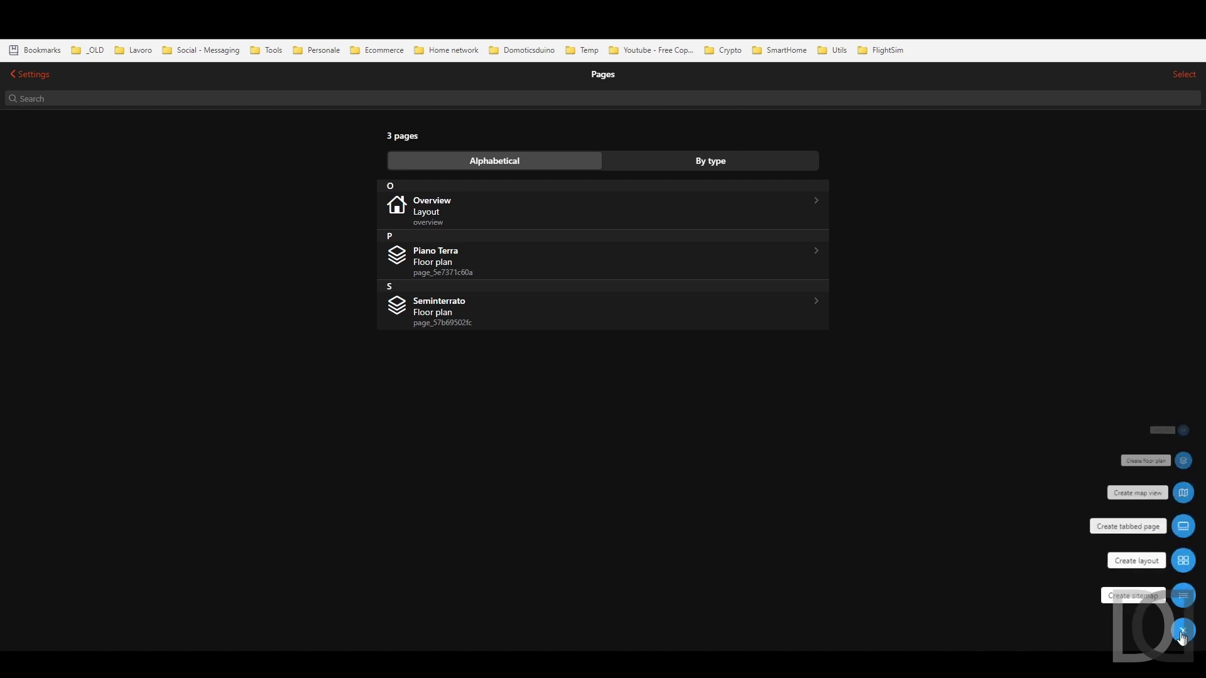
left_click(1180, 528)
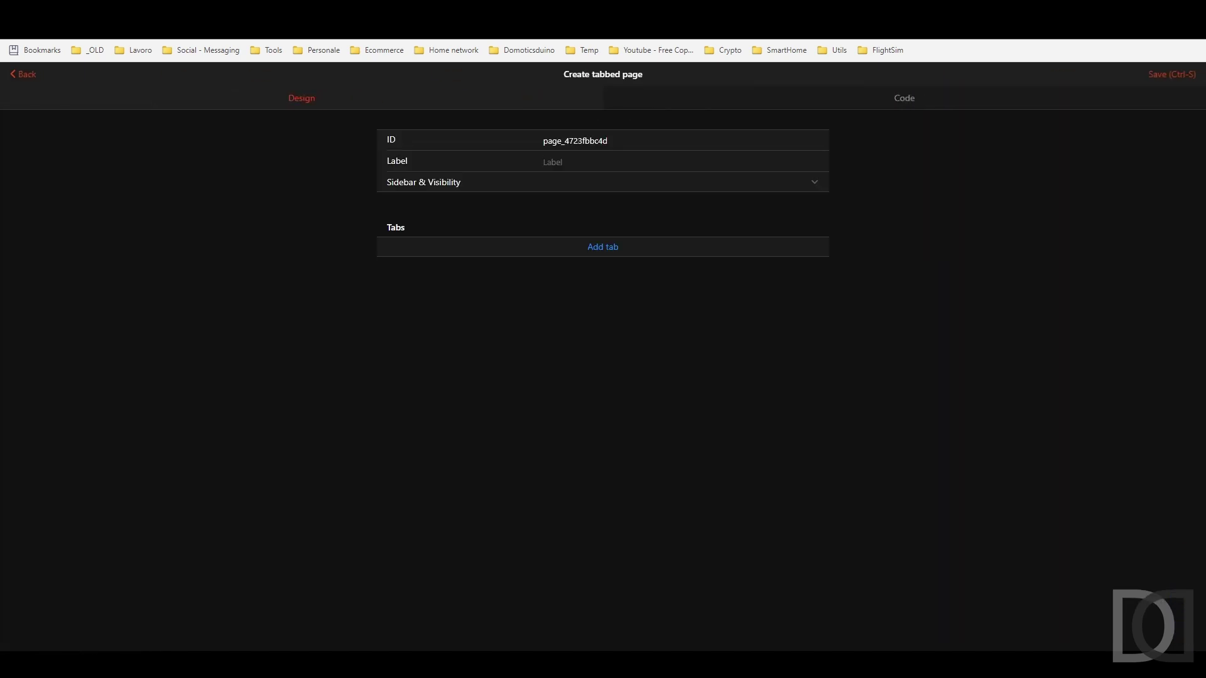
type("Pannello di controllo")
left_click(663, 191)
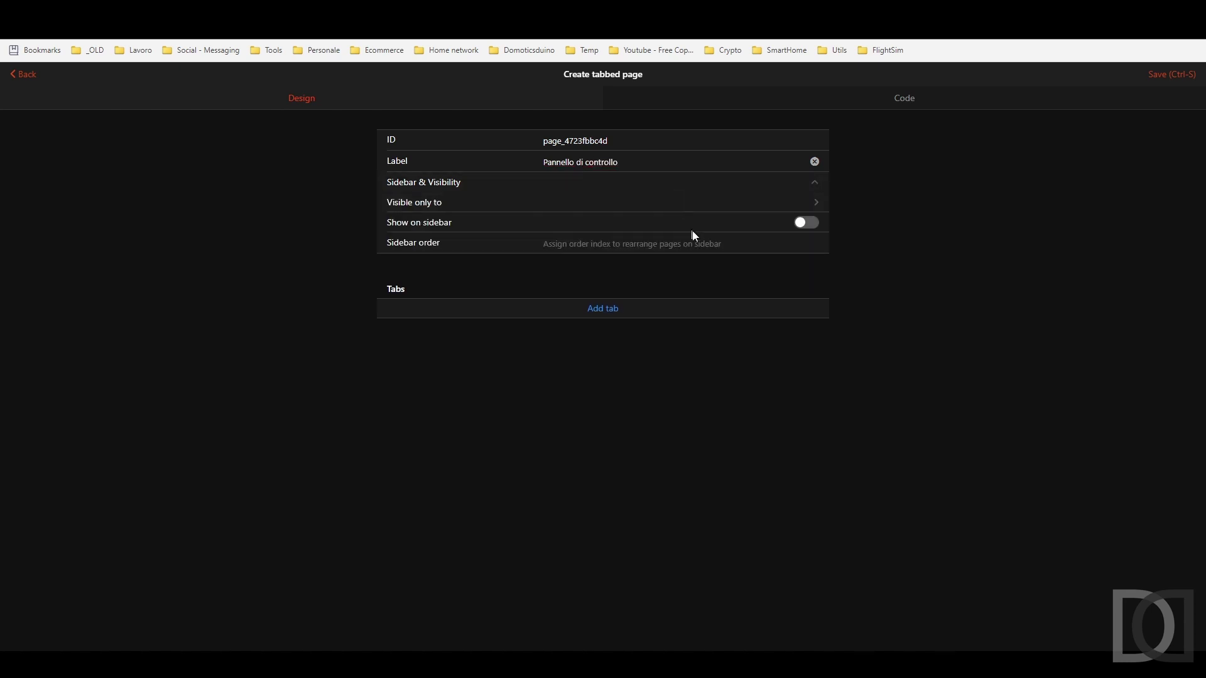
left_click(811, 224)
Add a tab titled "Piano Terra" that displays the Piano Terra page
left_click(605, 312)
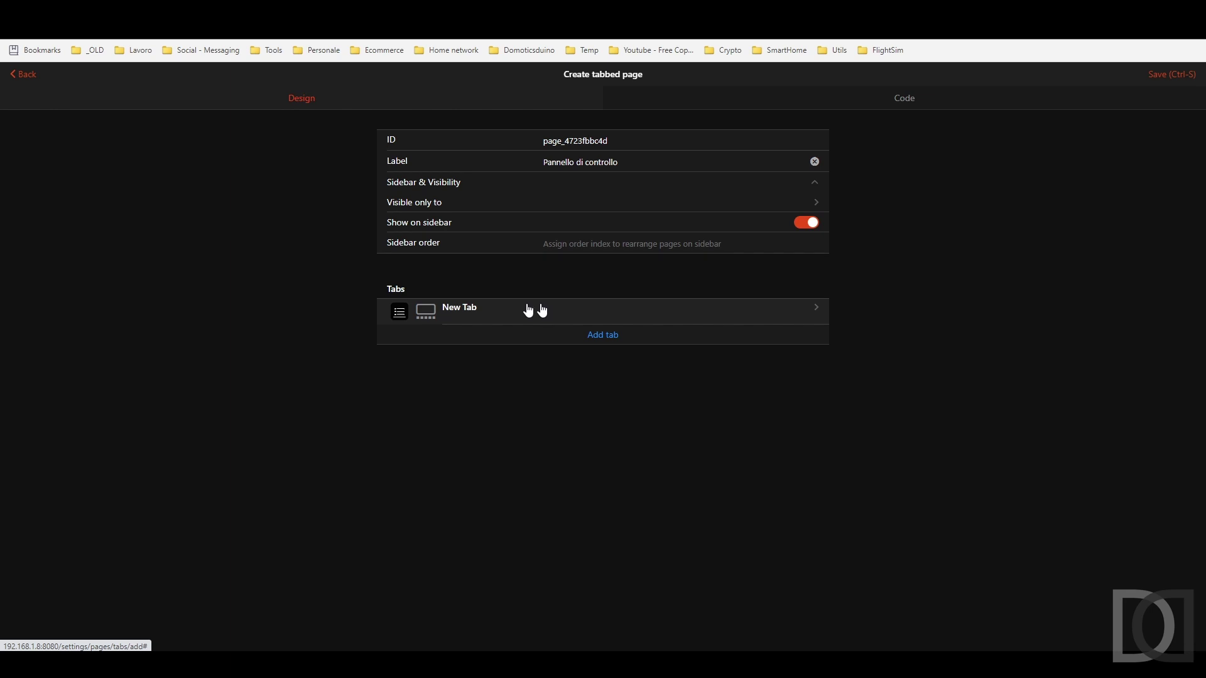
left_click(471, 315)
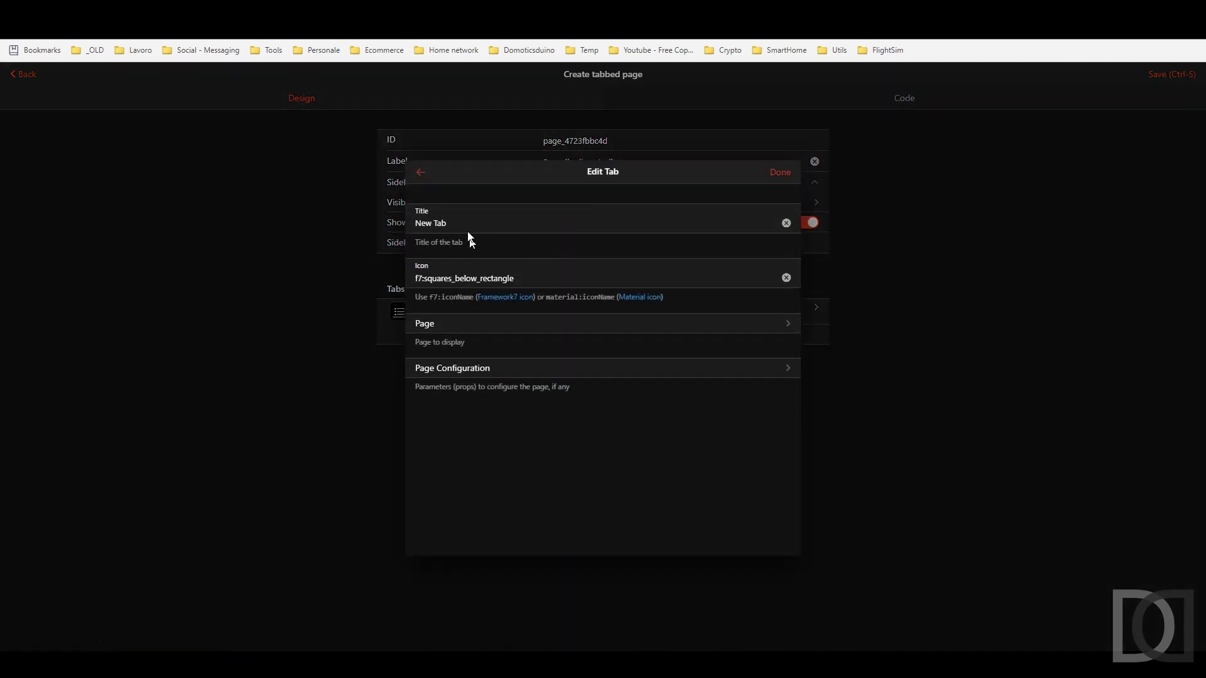
left_click_drag(464, 224, 381, 223)
type("Piano Terra")
left_click(471, 334)
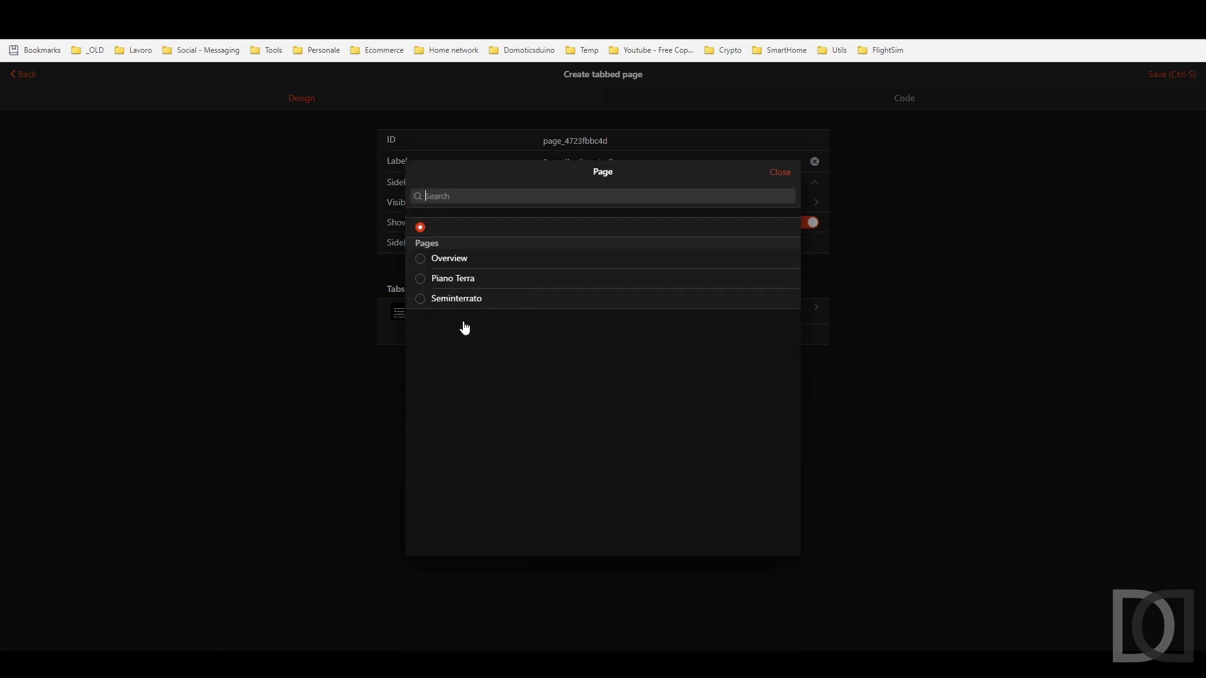
left_click(455, 283)
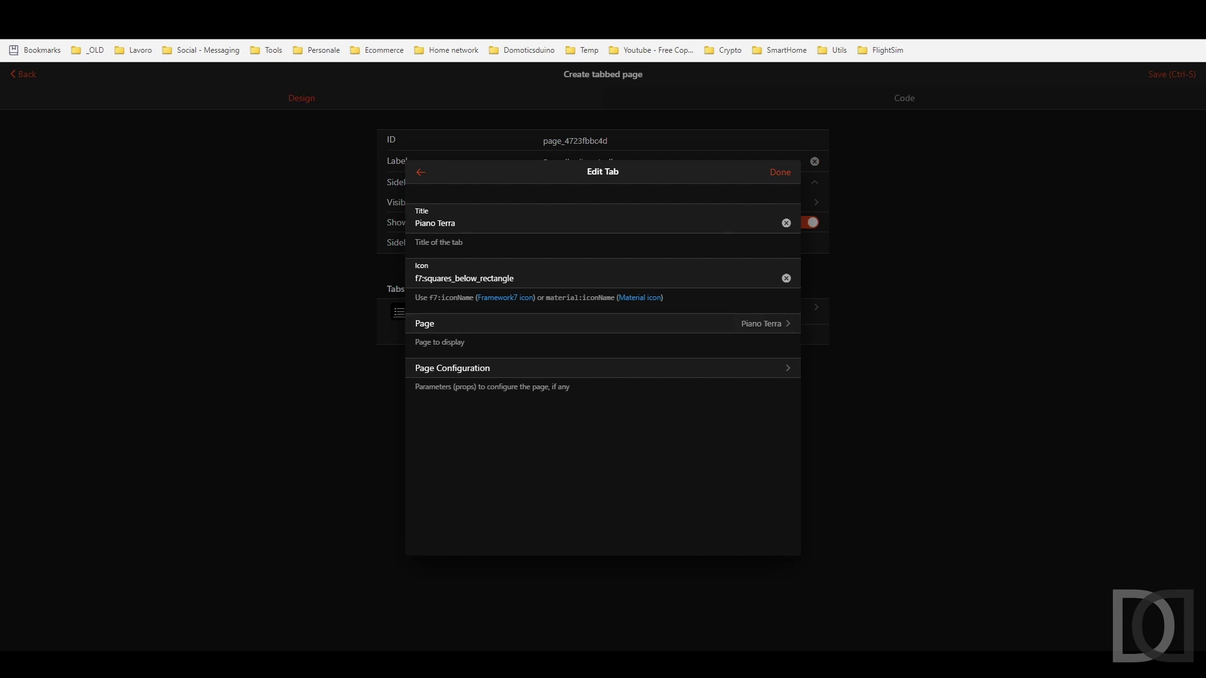
left_click_drag(459, 221, 415, 223)
Open the Material icon reference in a separate browser tab, filter it for "living" and select the living icon
right_click(637, 300)
left_click(653, 311)
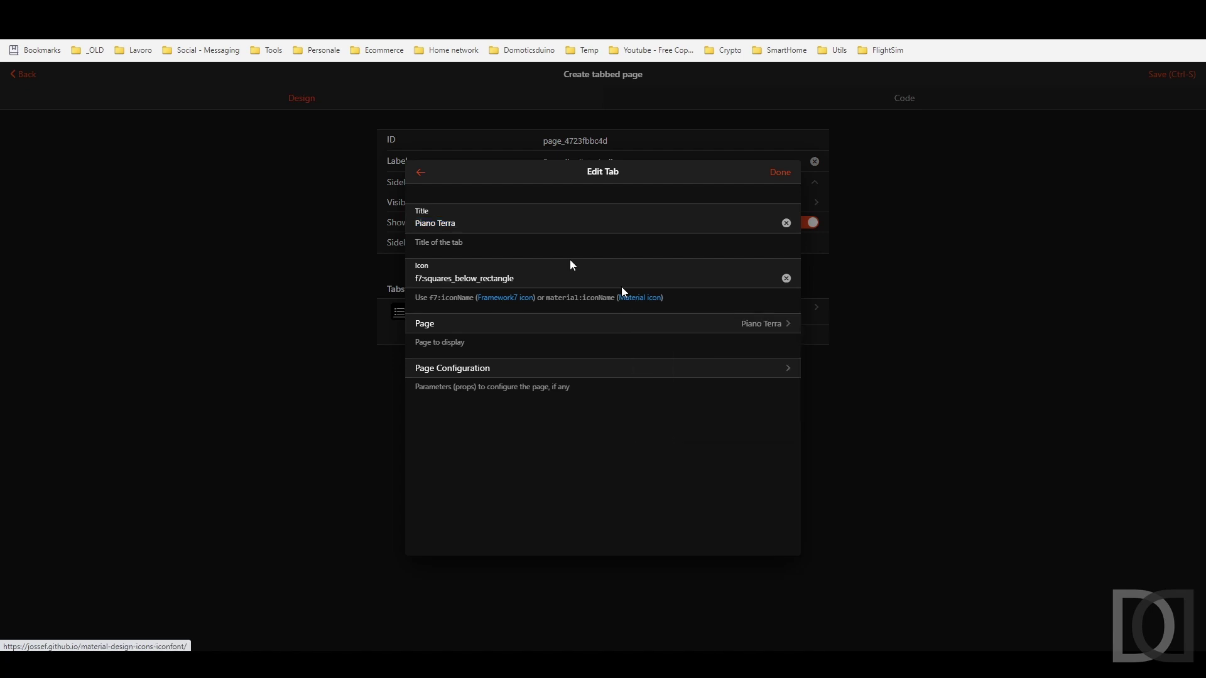
key("ctrl+Tab")
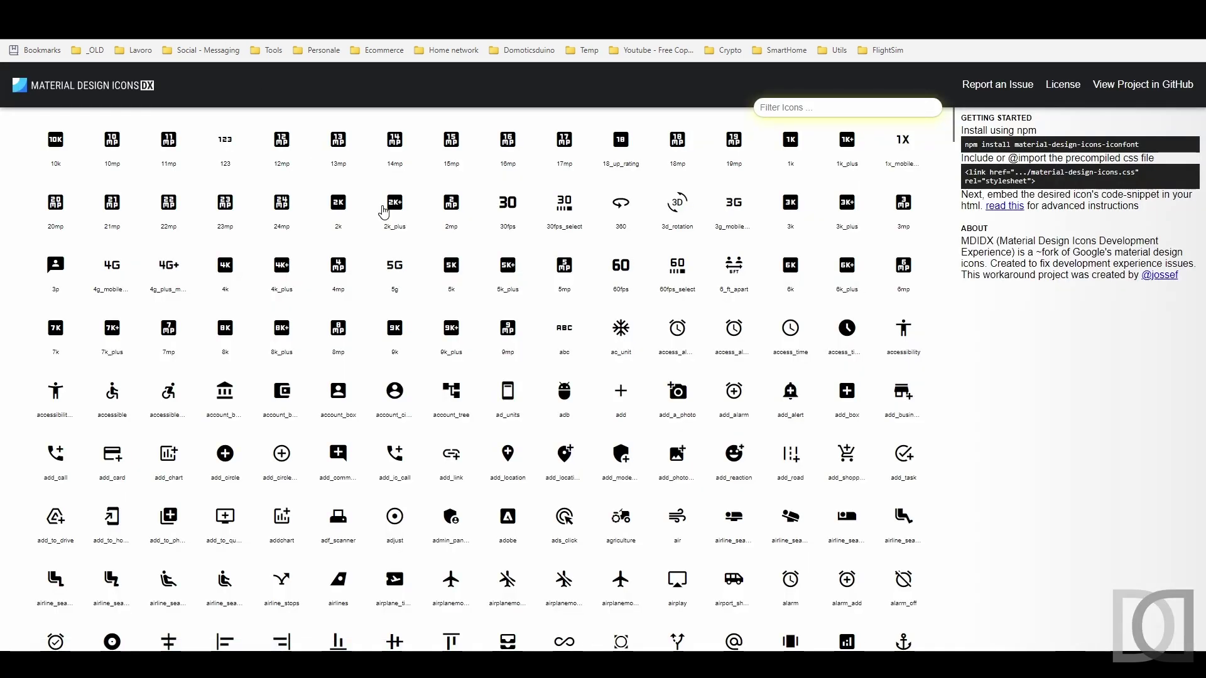
left_click(834, 109)
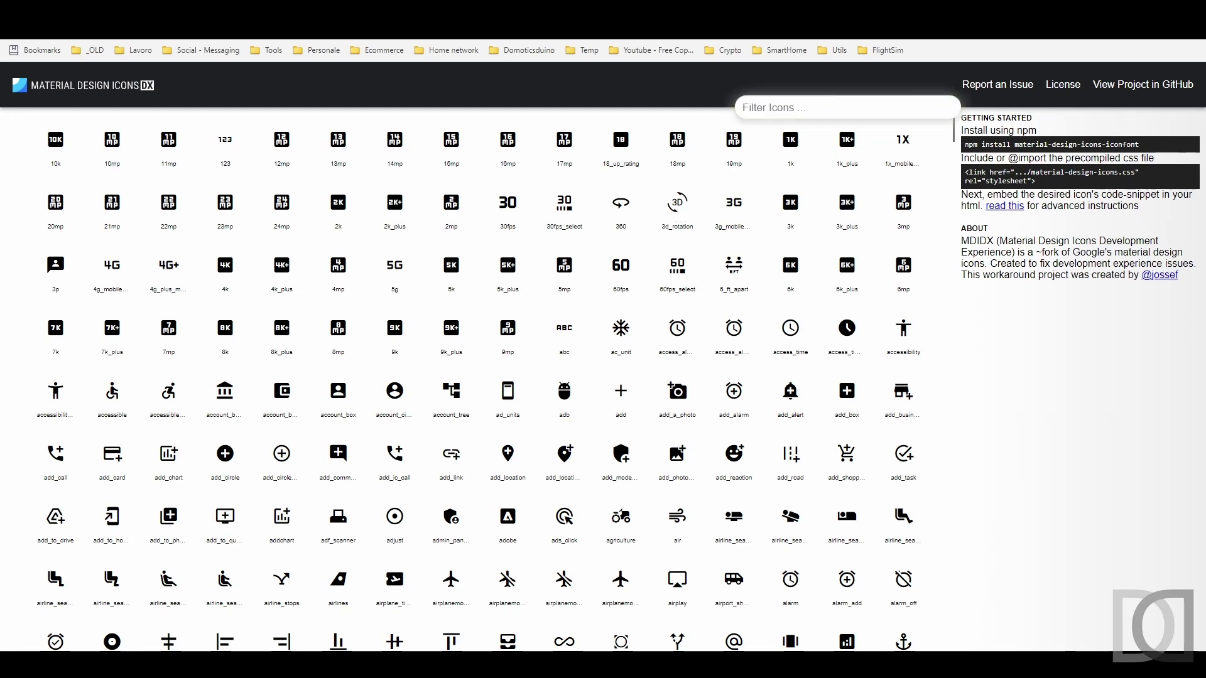
type("living")
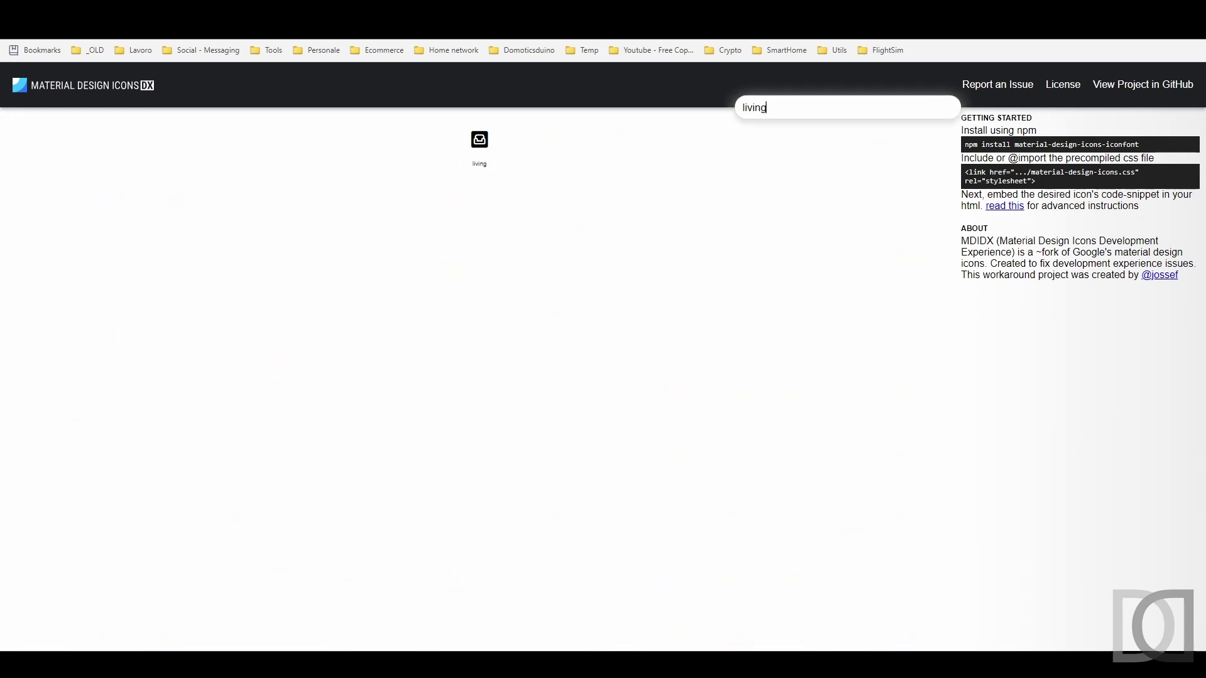
left_click(481, 151)
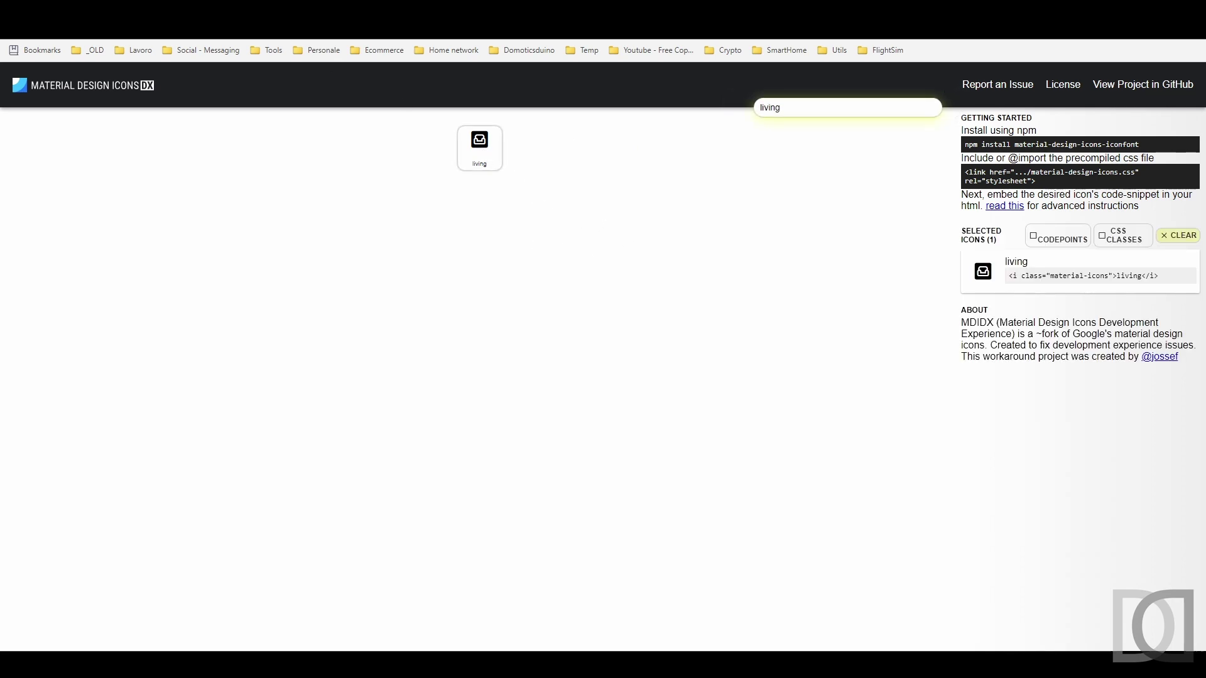
Back in the Piano Terra tab's settings, set the icon to material:living and confirm the tab
key("ctrl+Tab")
left_click_drag(517, 278, 366, 282)
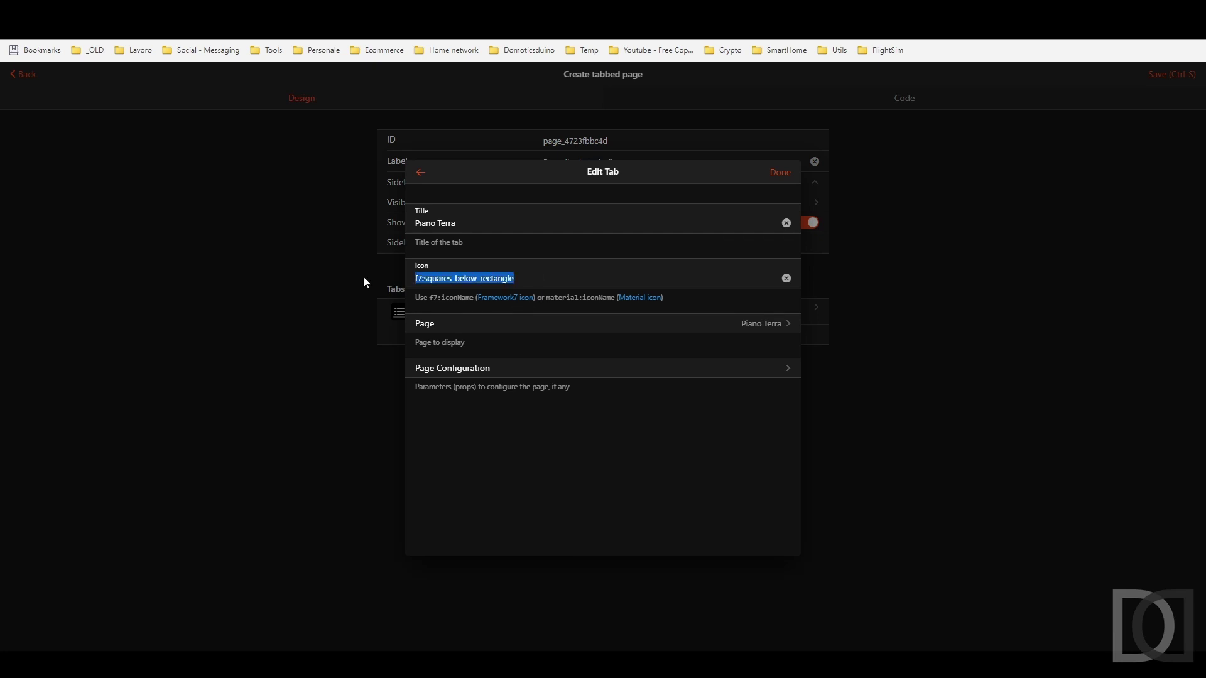
type("materi")
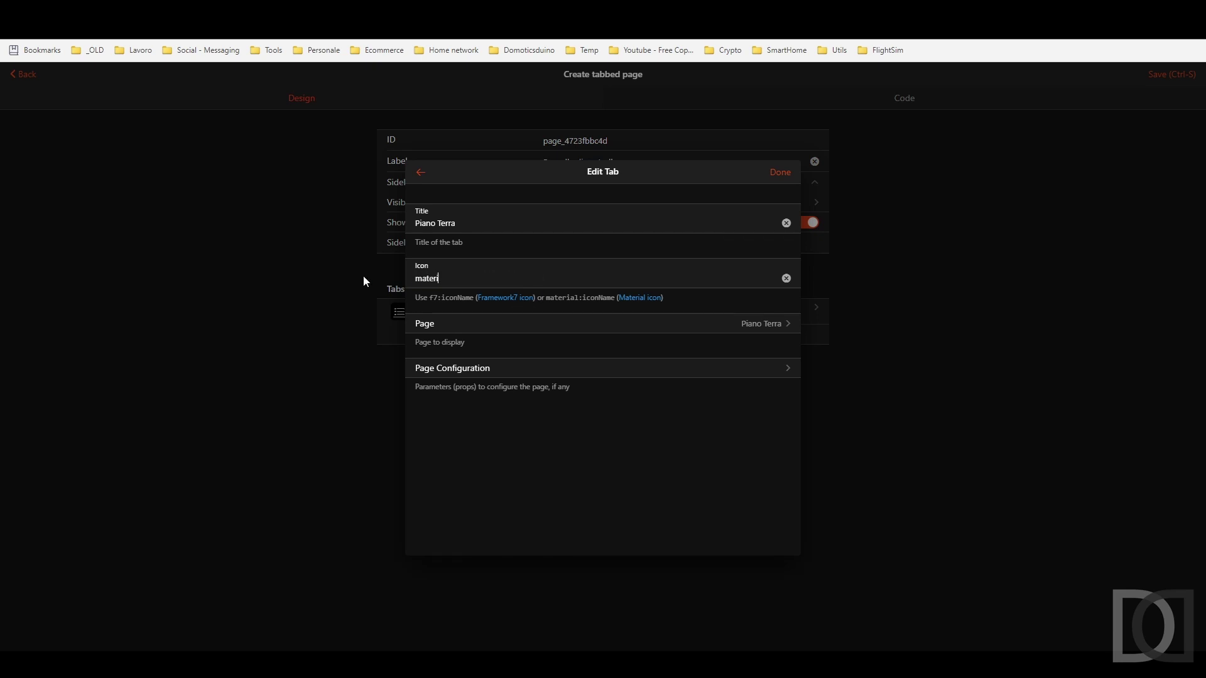
type("al:living")
left_click(780, 172)
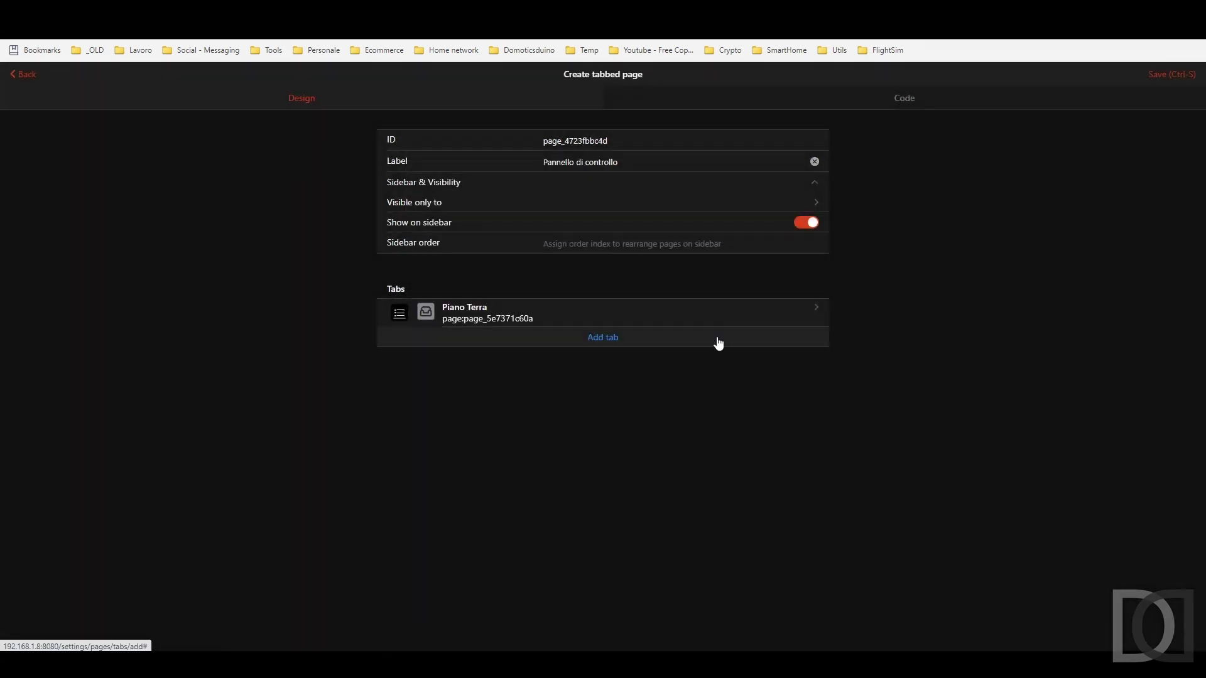
Add a second tab titled "Seminterrato" that displays the Seminterrato page
left_click(610, 343)
left_click(530, 347)
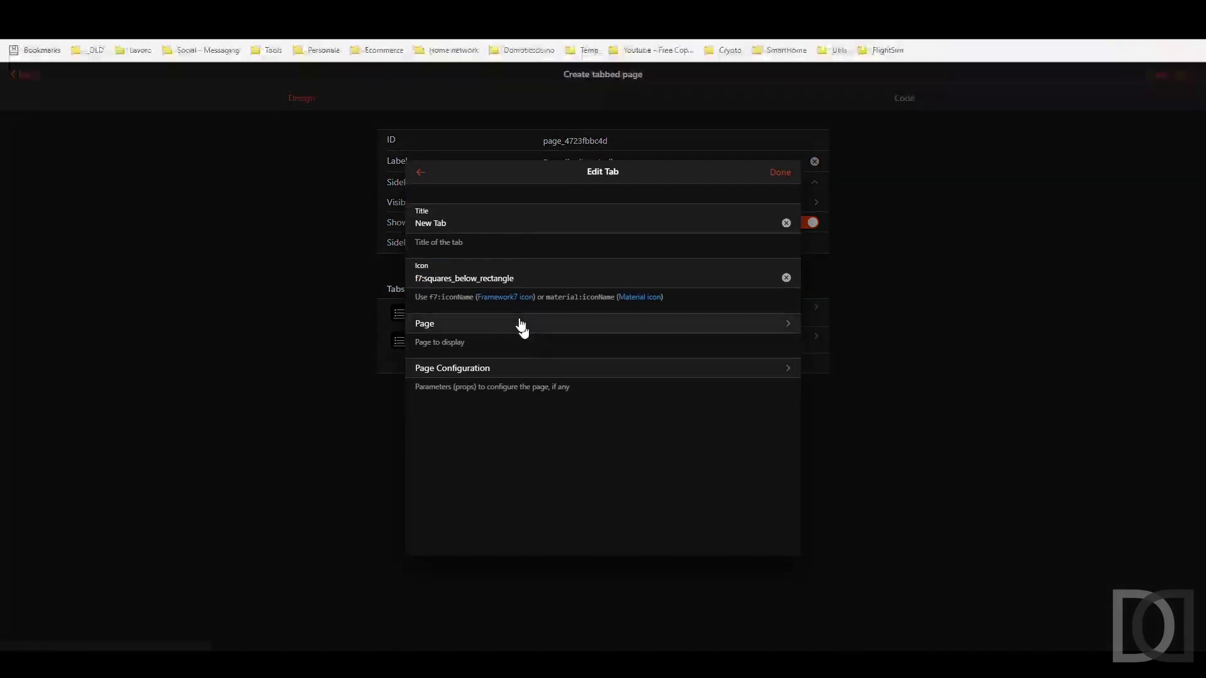
left_click_drag(464, 225, 345, 221)
type("Sem")
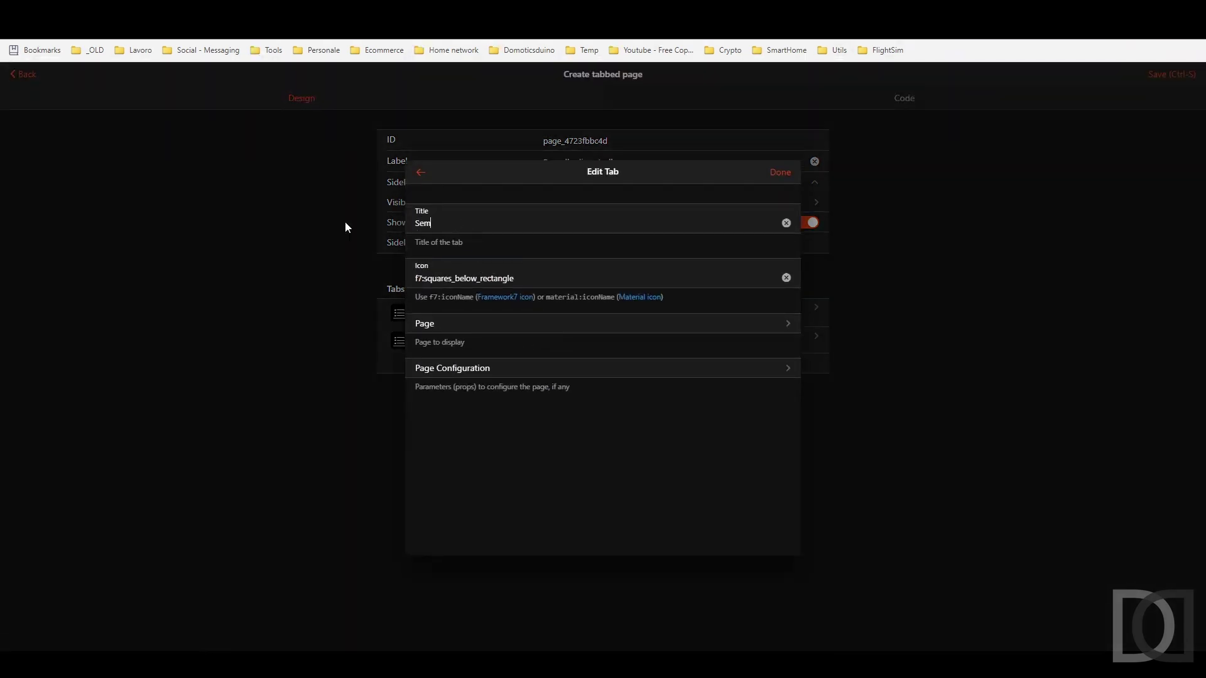
type("interrato")
left_click(439, 323)
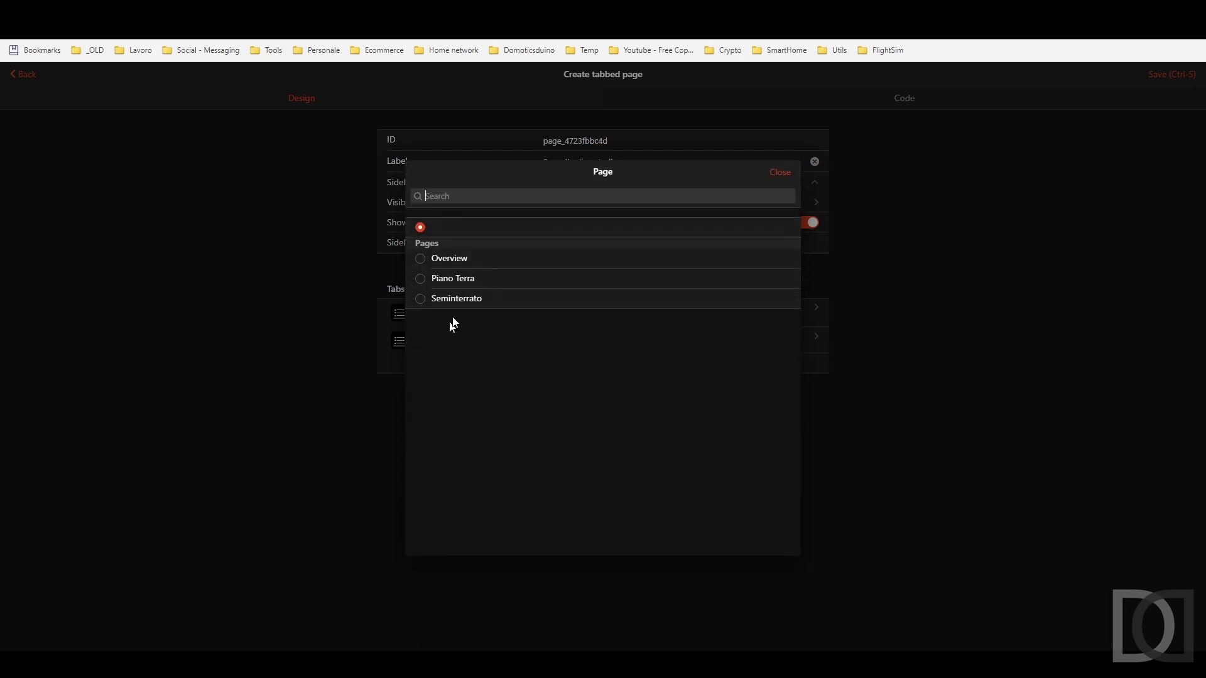
left_click(458, 299)
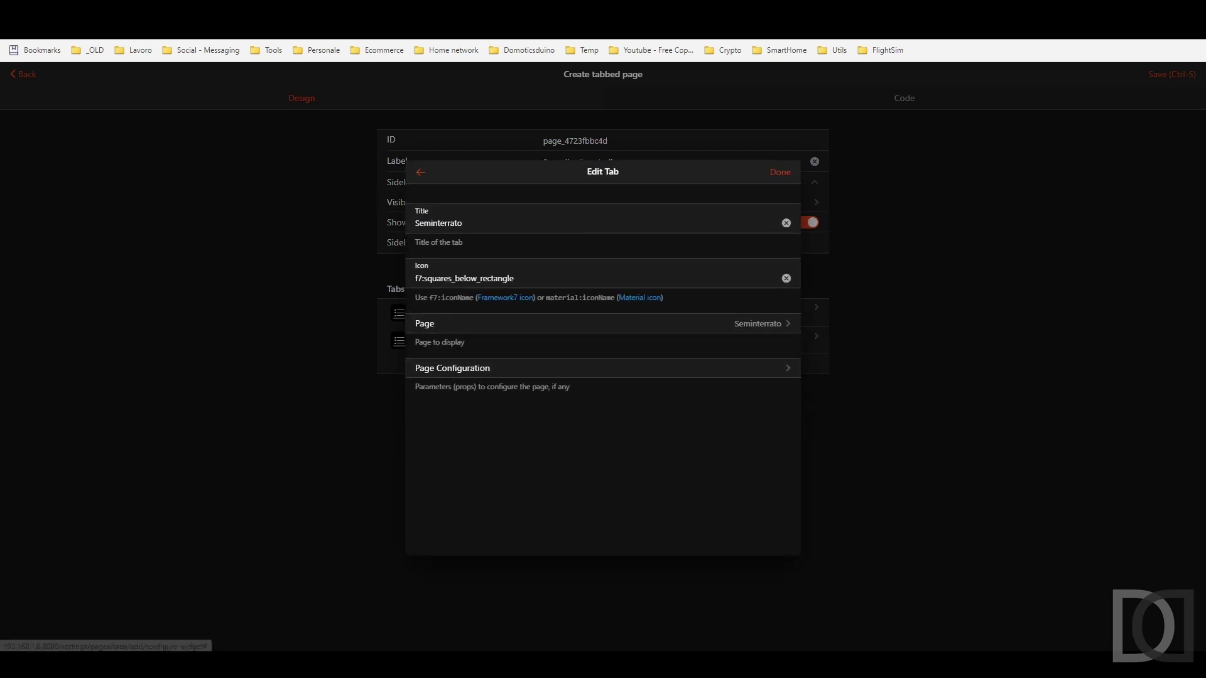
Switch to the Material Design Icons page and filter the icons for "garage"
left_click(265, 40)
left_click_drag(780, 108, 720, 103)
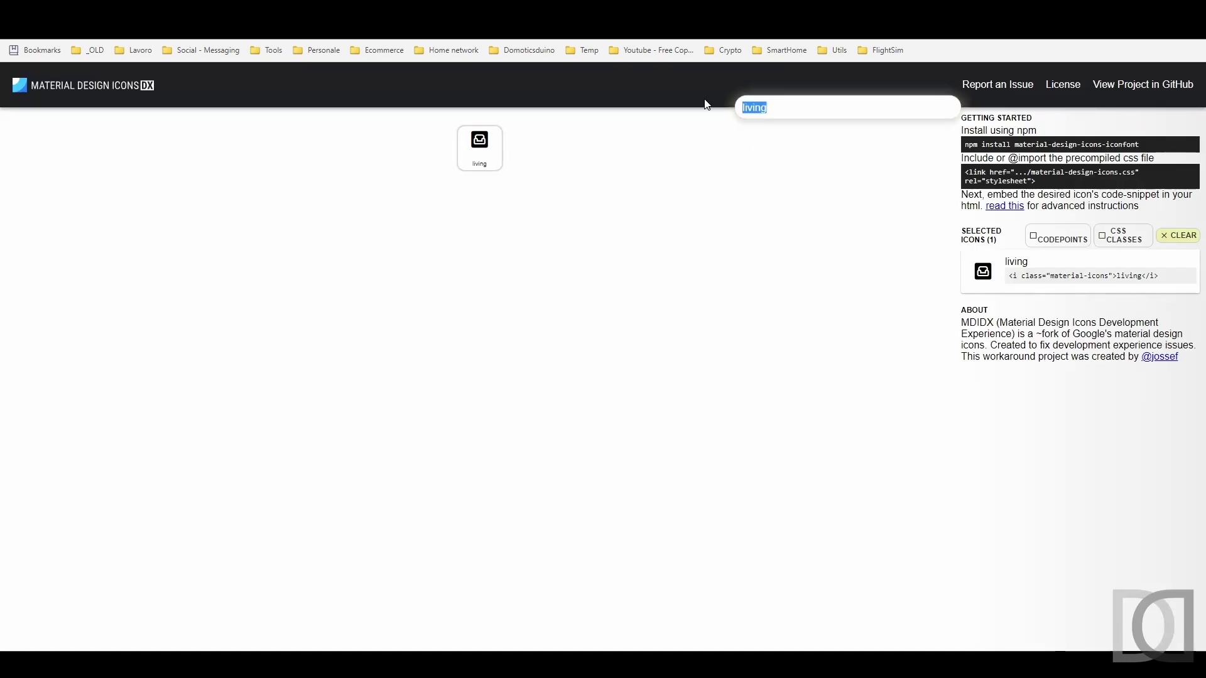
type("garage")
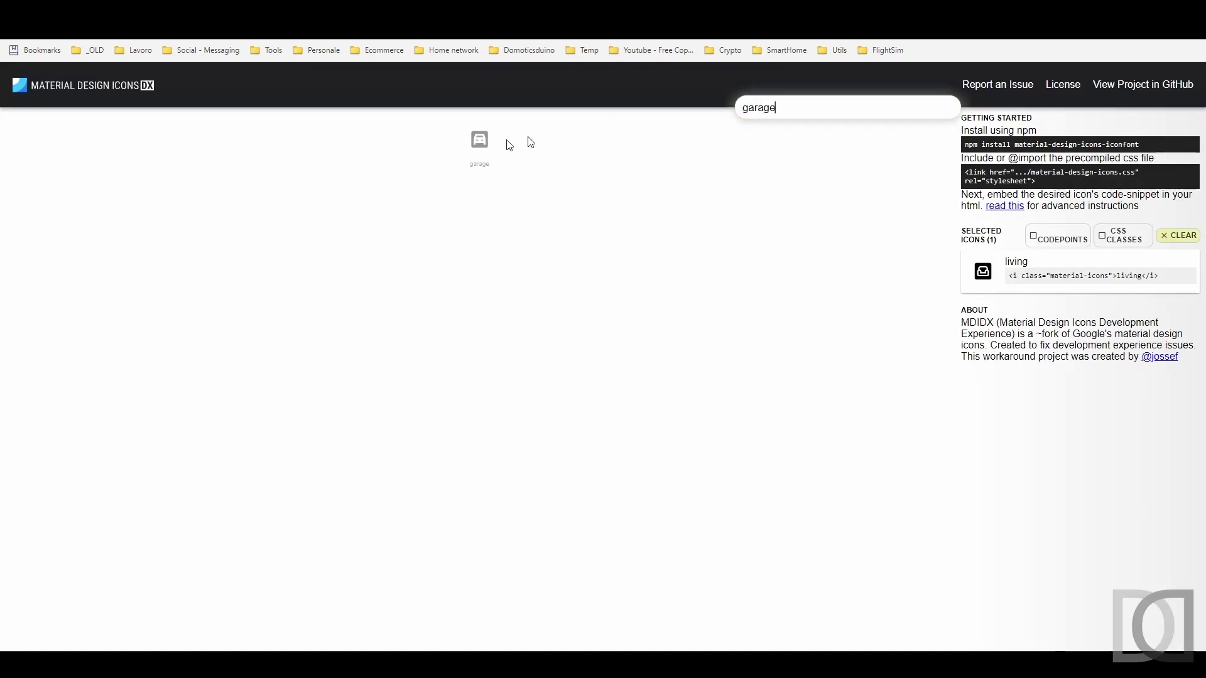
Back in the Seminterrato tab's settings, set the icon to material:garage and confirm the tab
left_click(162, 40)
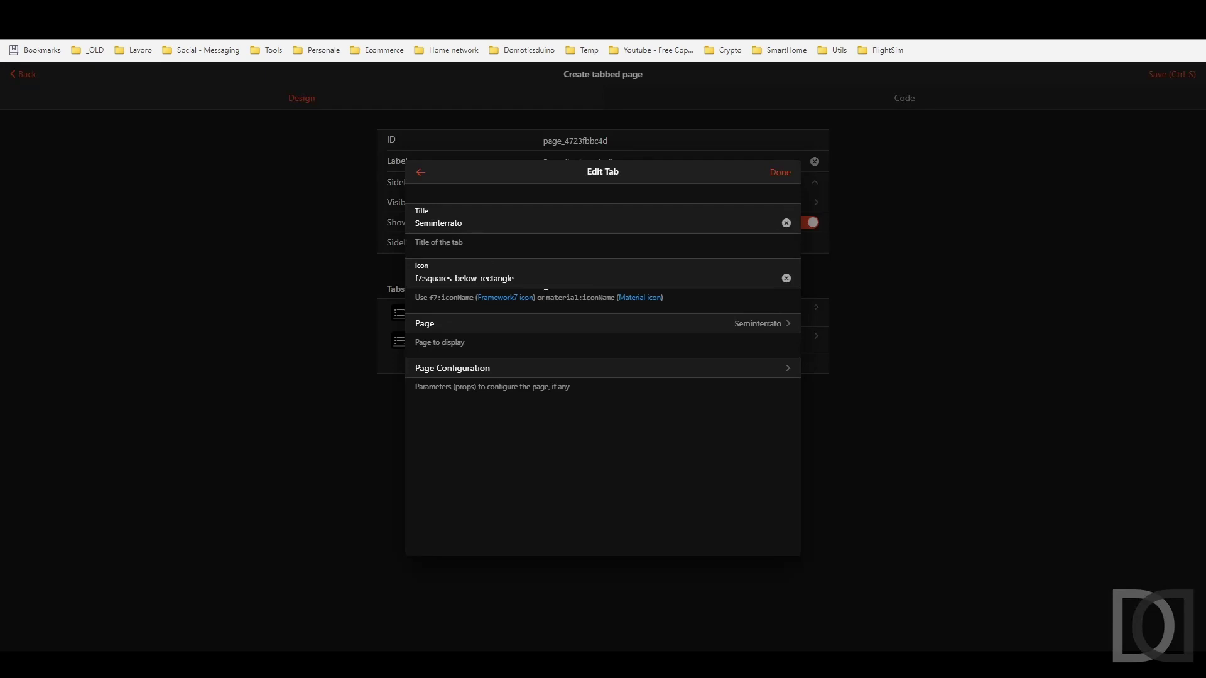
key("ctrl+a")
type("material:garage")
left_click(782, 172)
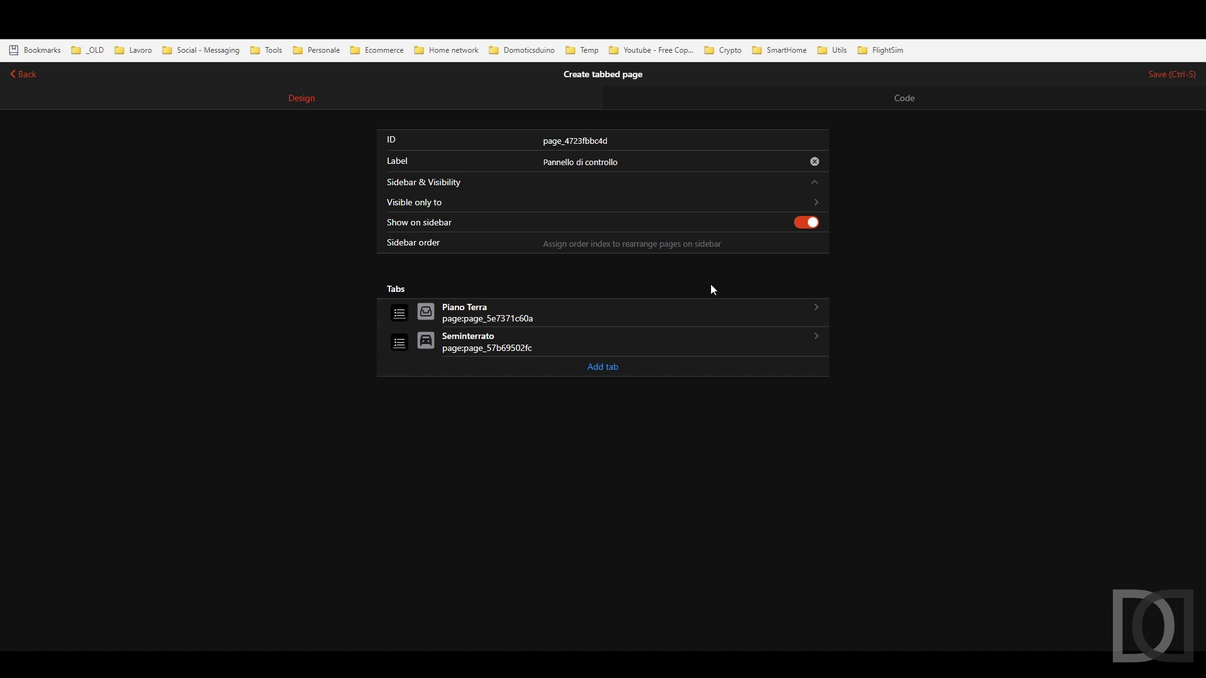
Save the new tabbed page and go back to the Overview home page
left_click(1172, 73)
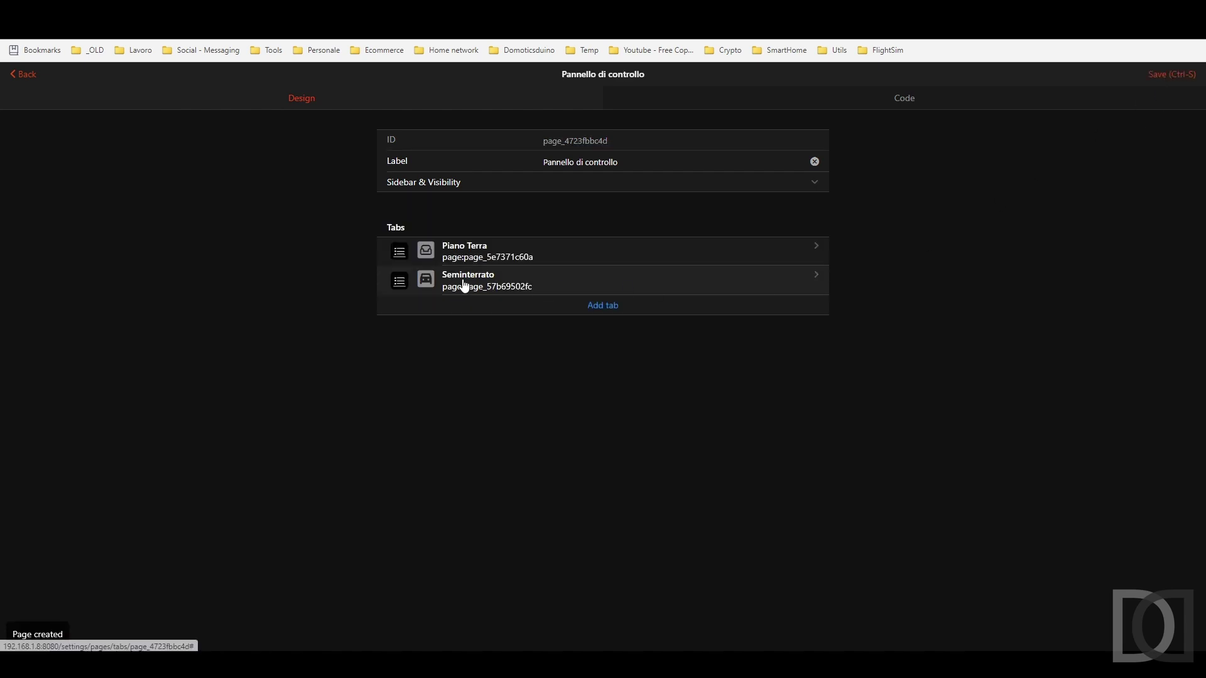
left_click(25, 76)
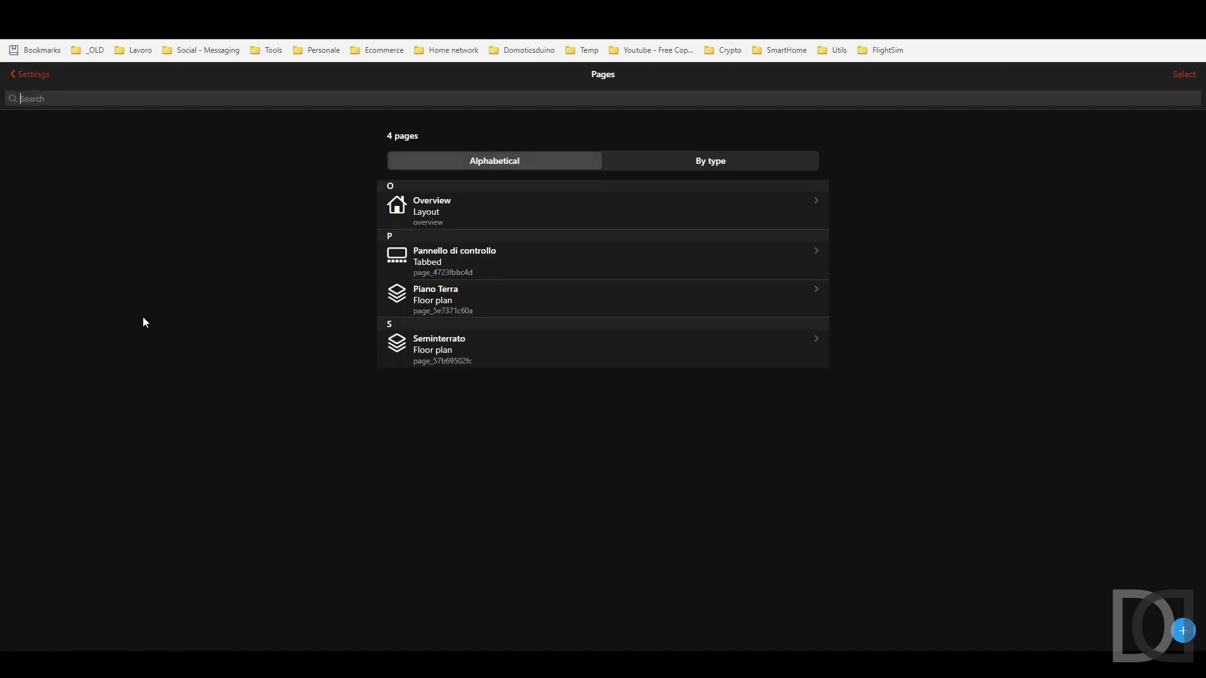
left_click(30, 75)
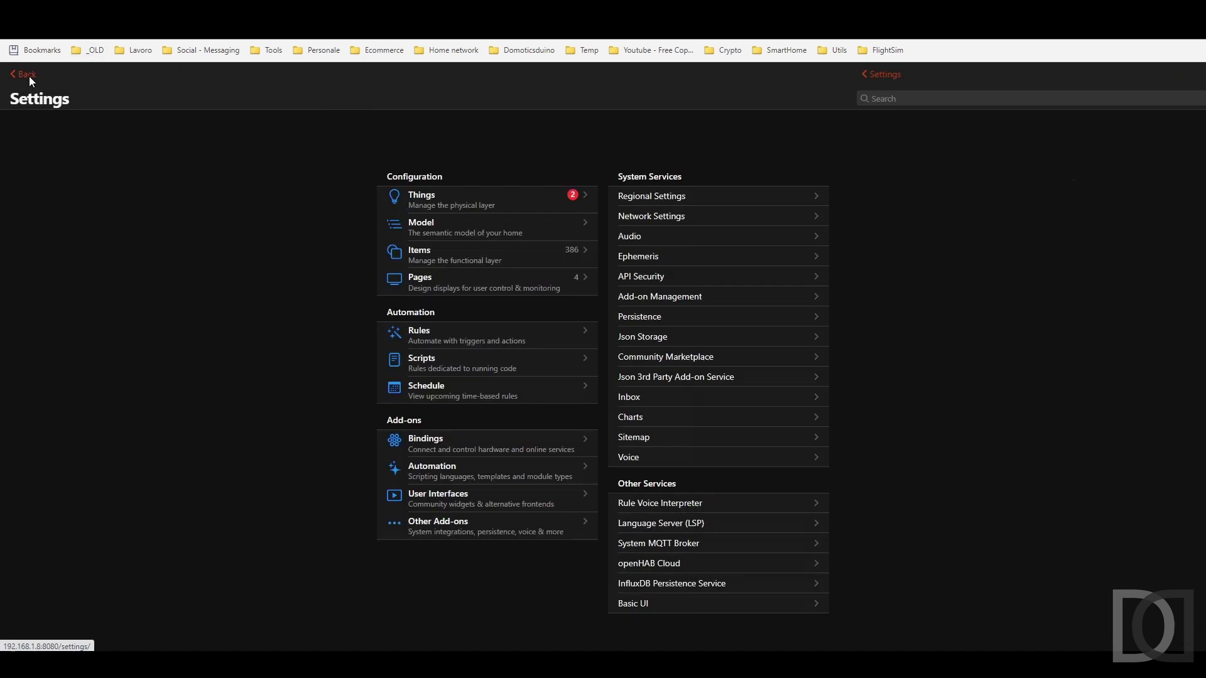
left_click(29, 77)
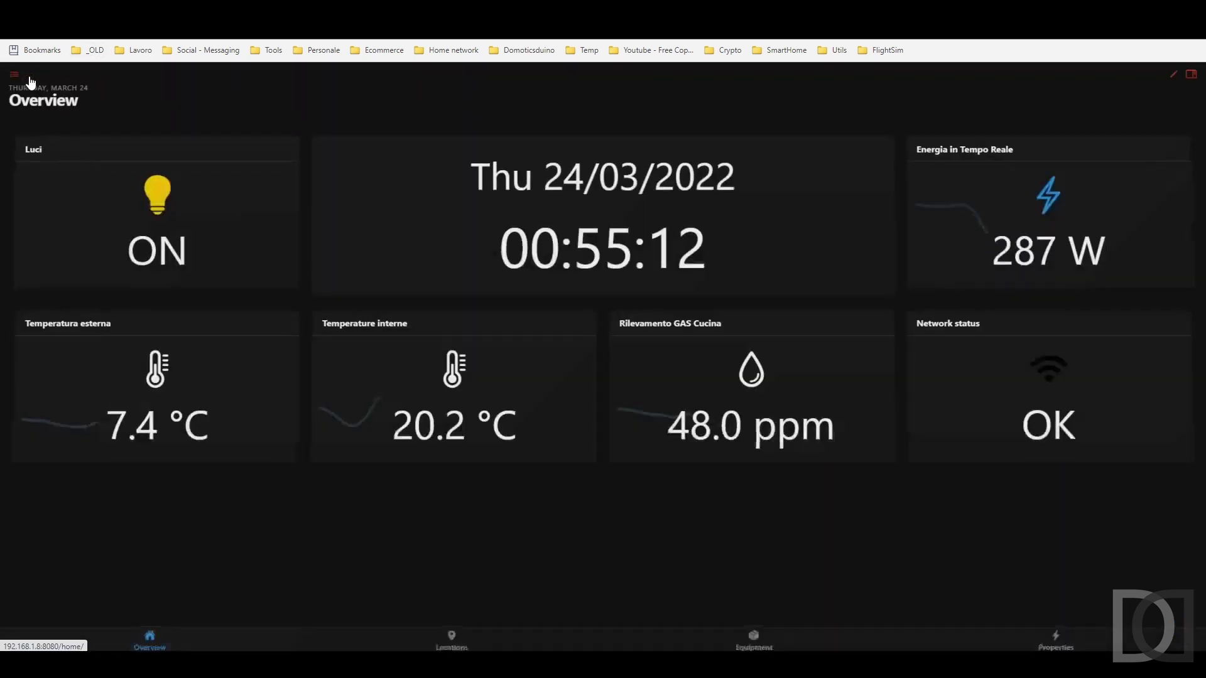
Open the Pannello di controllo page and check its Seminterrato and Piano Terra tabs
left_click(15, 70)
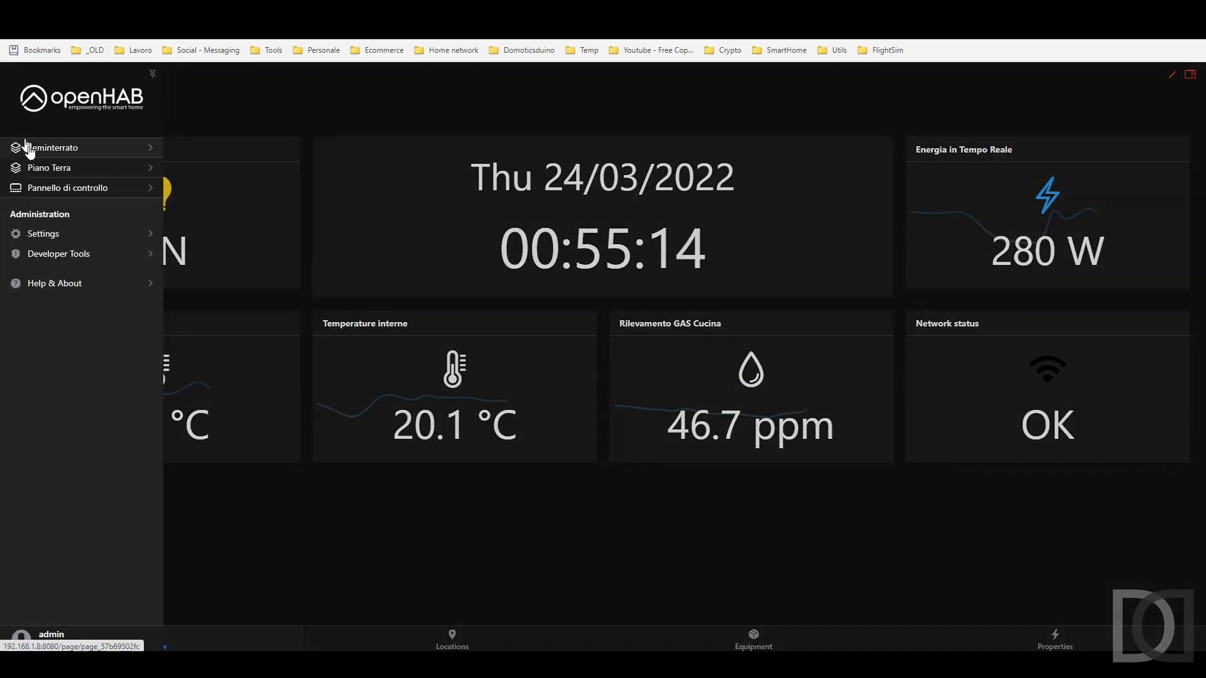
left_click(81, 195)
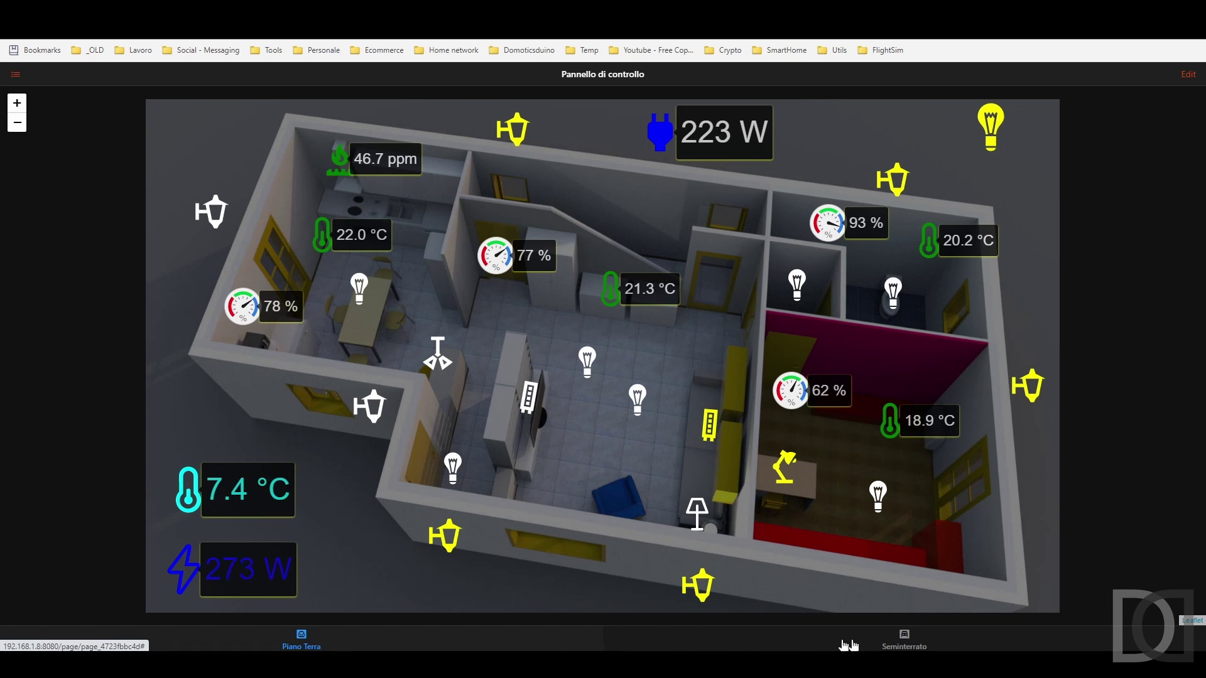
left_click(908, 641)
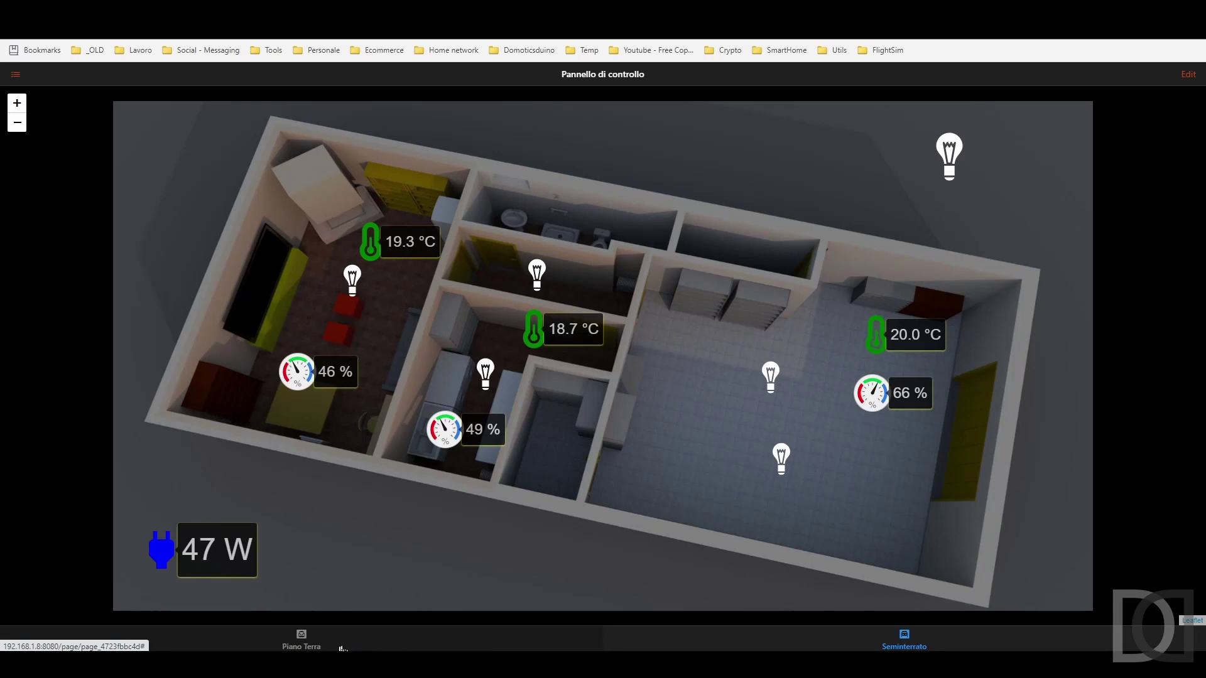
left_click(301, 644)
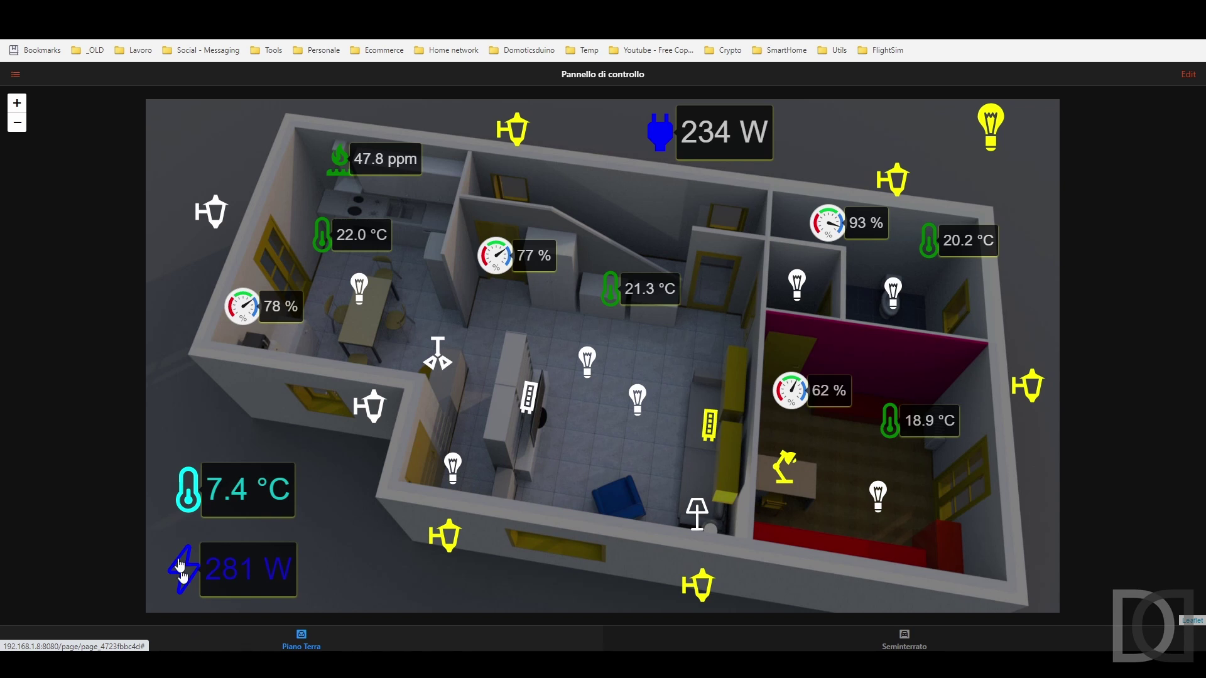
Go to the Pages list in the settings and create a new layout page
left_click(18, 75)
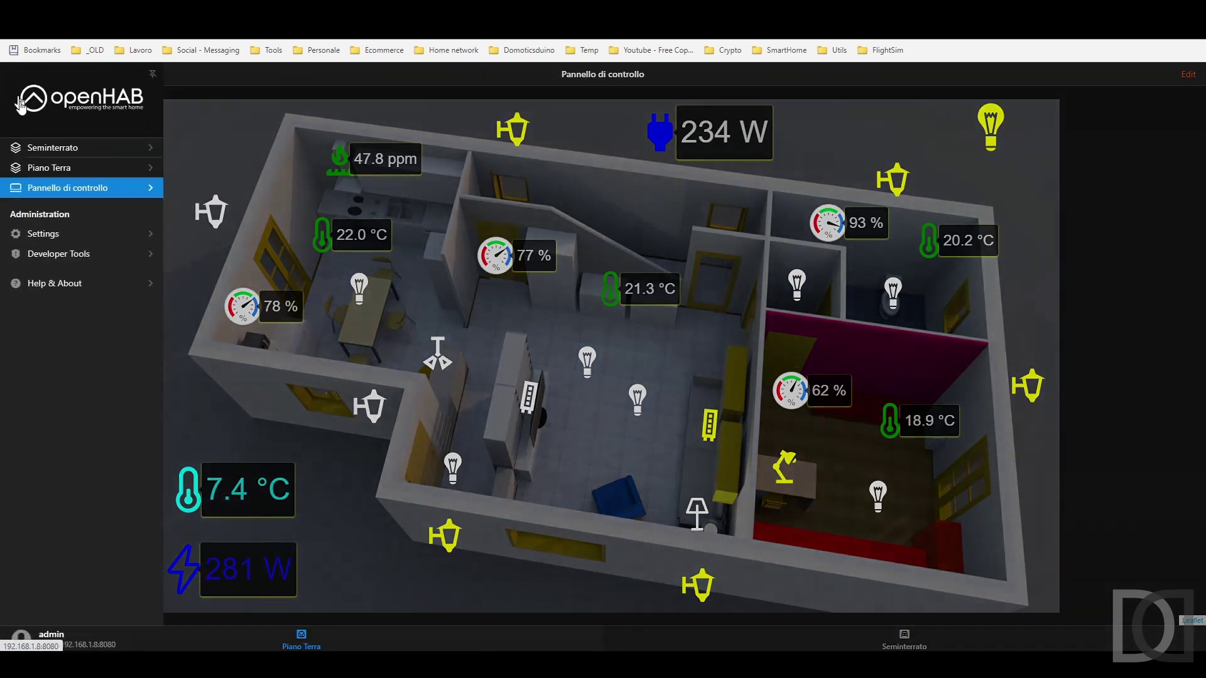
left_click(66, 242)
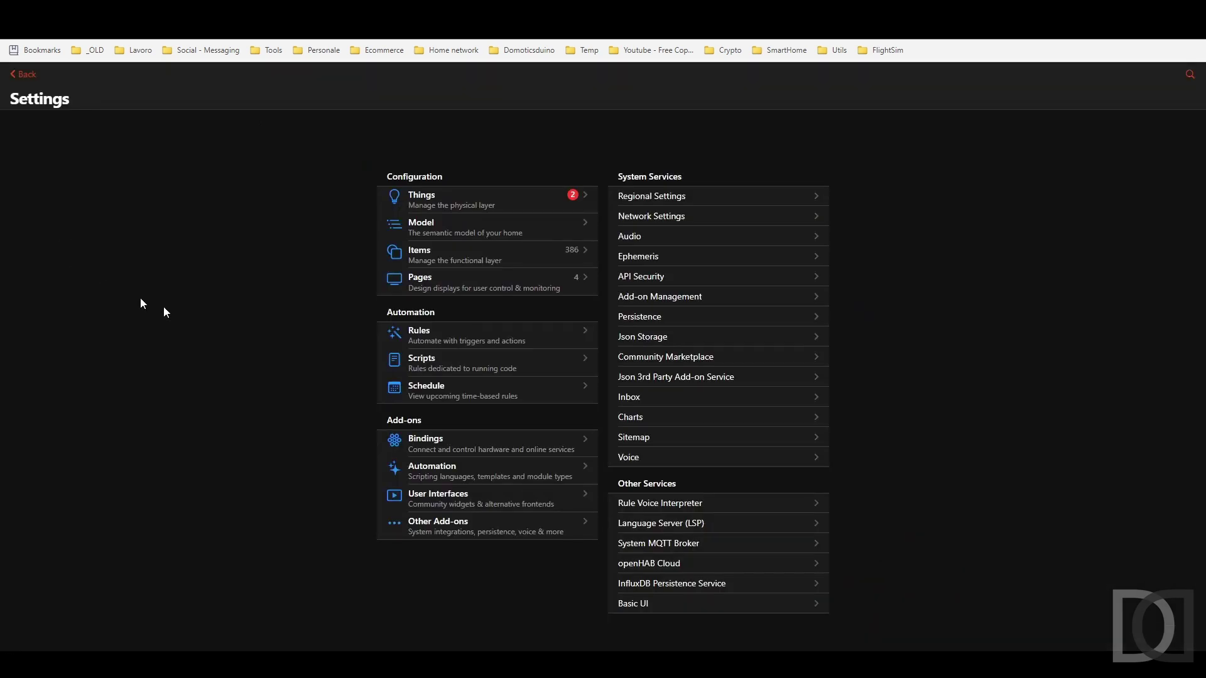
left_click(425, 282)
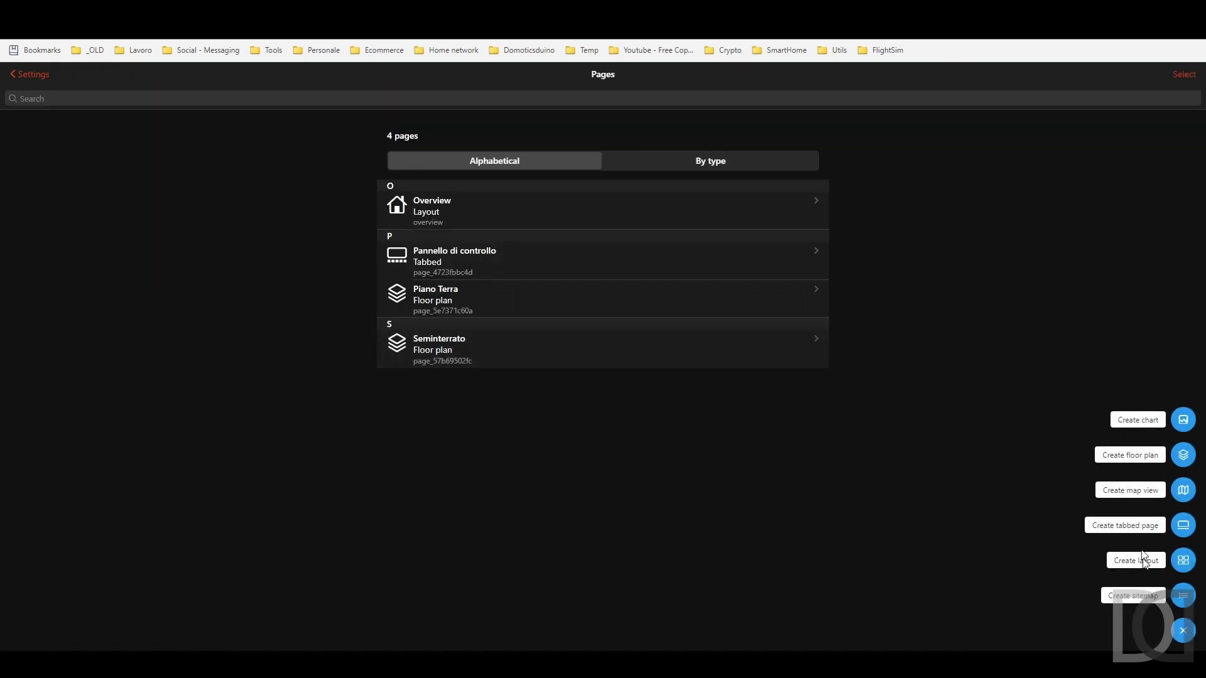
left_click(1181, 562)
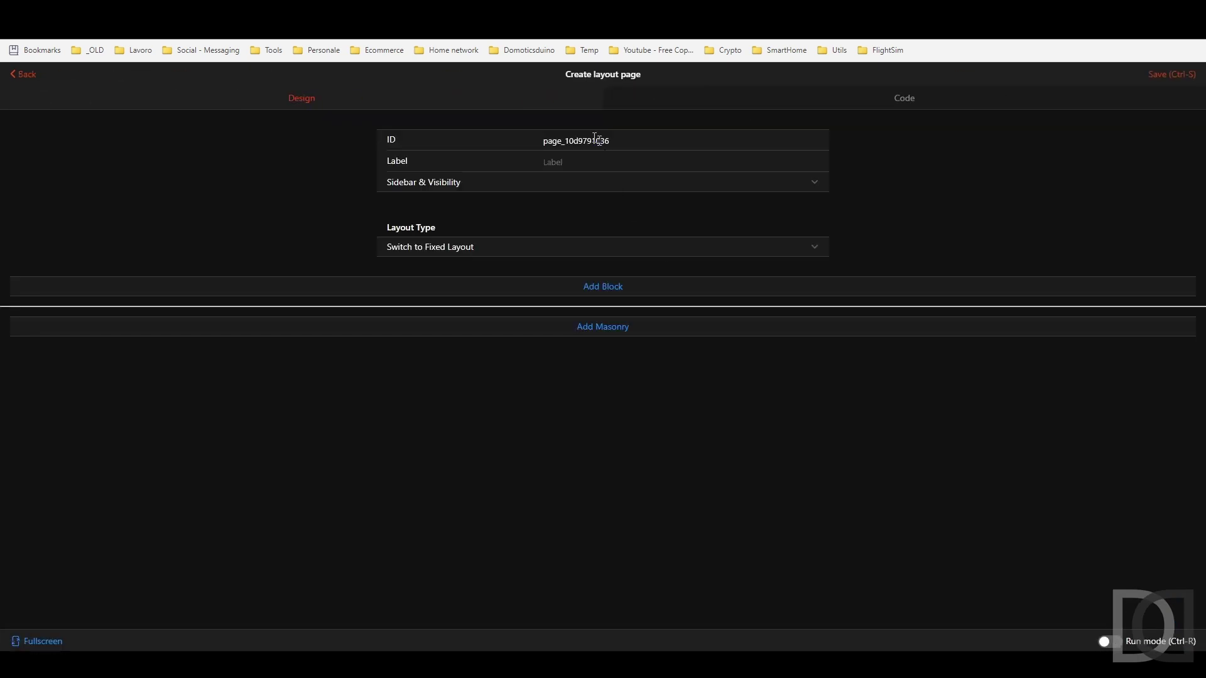
Label the new layout page Home and enable showing it on the sidebar
type("Home")
left_click(593, 187)
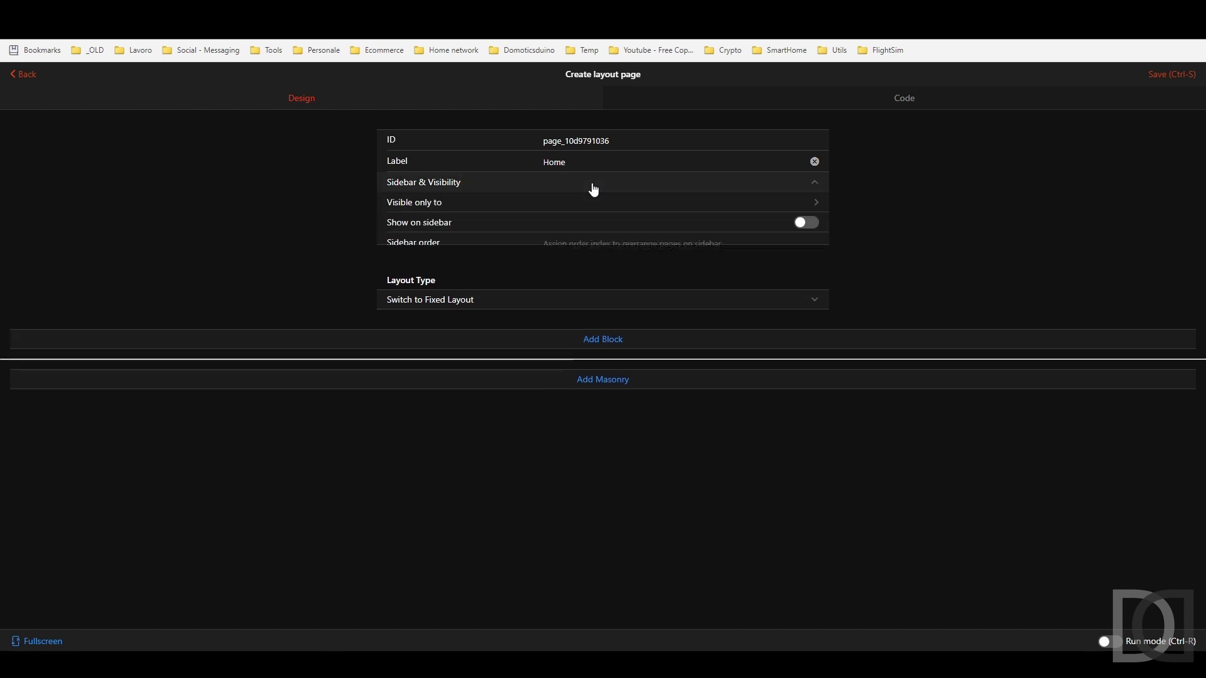
left_click(813, 230)
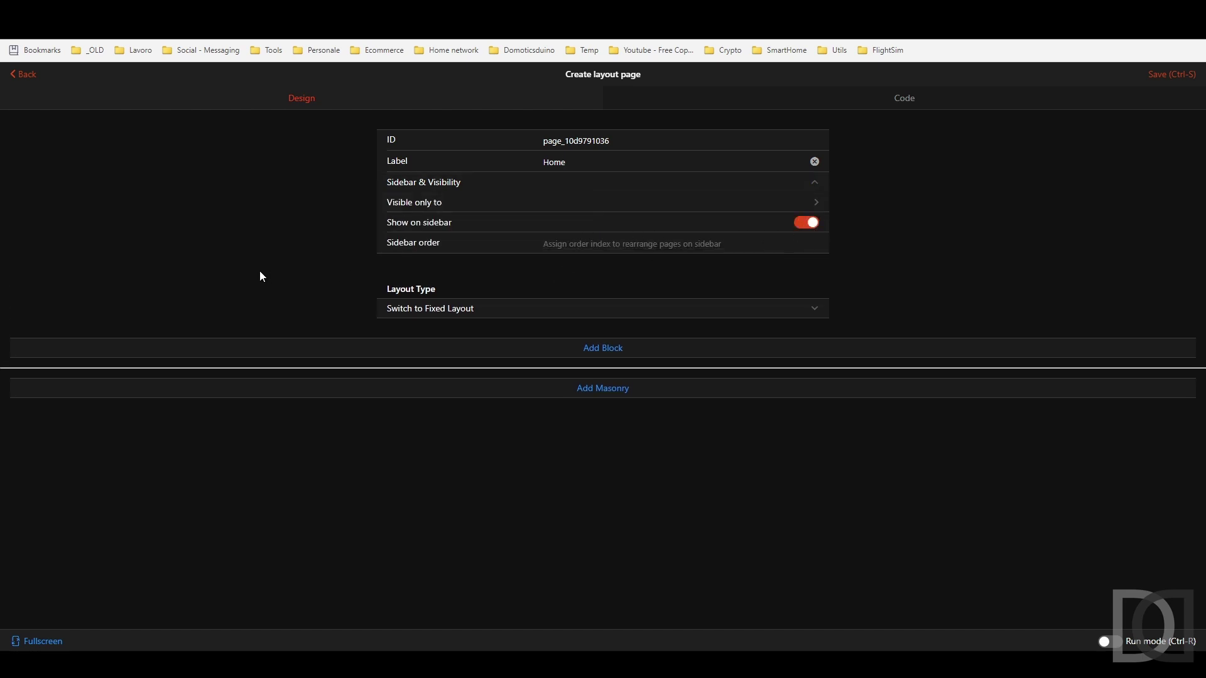
left_click(500, 247)
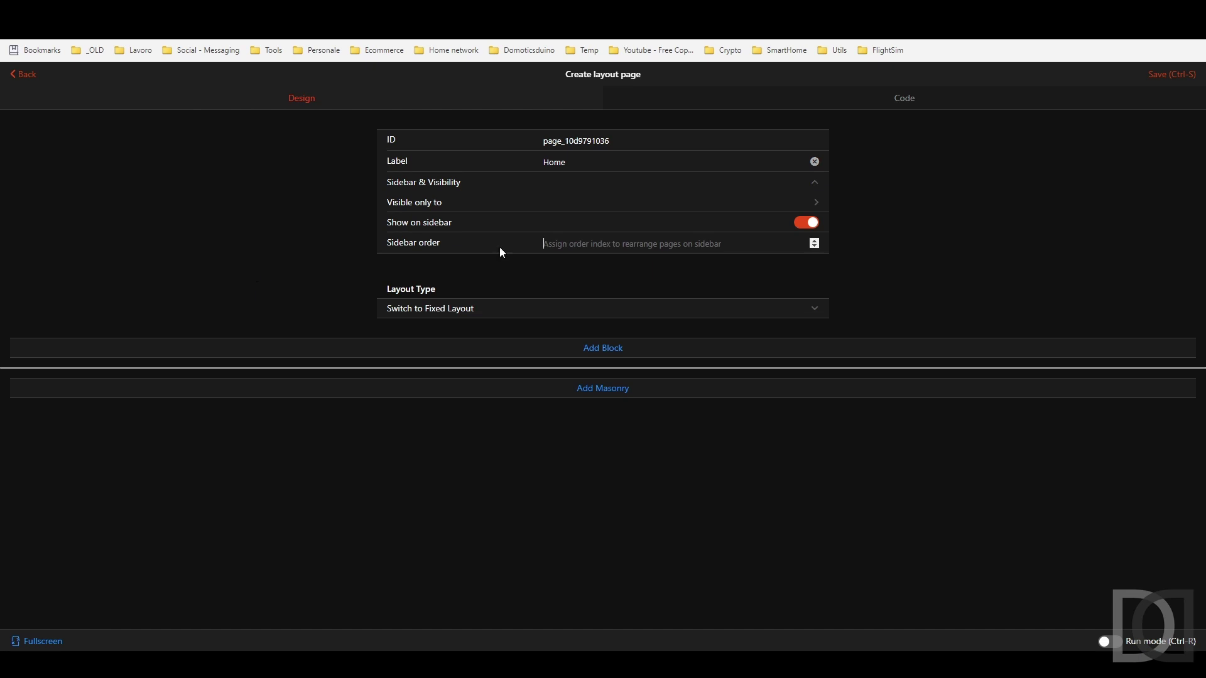
Switch the page to a Fixed Canvas layout and set its screen width to 1150 and height to 600 pixels
left_click(464, 312)
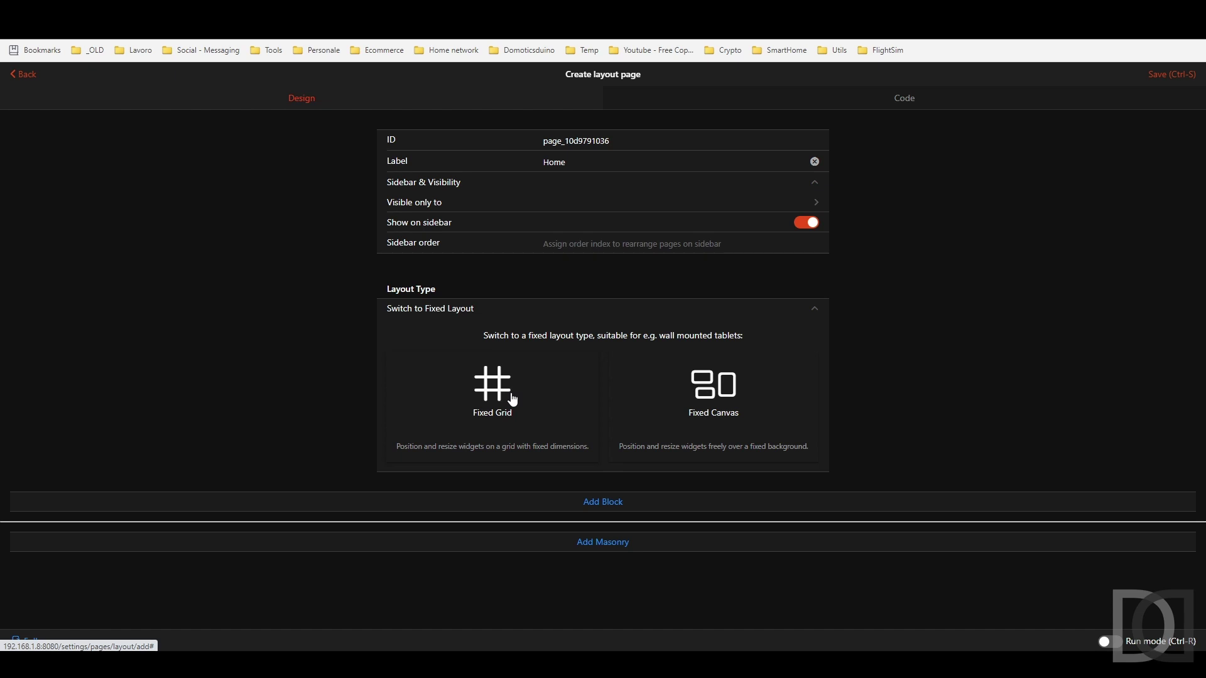
left_click(714, 401)
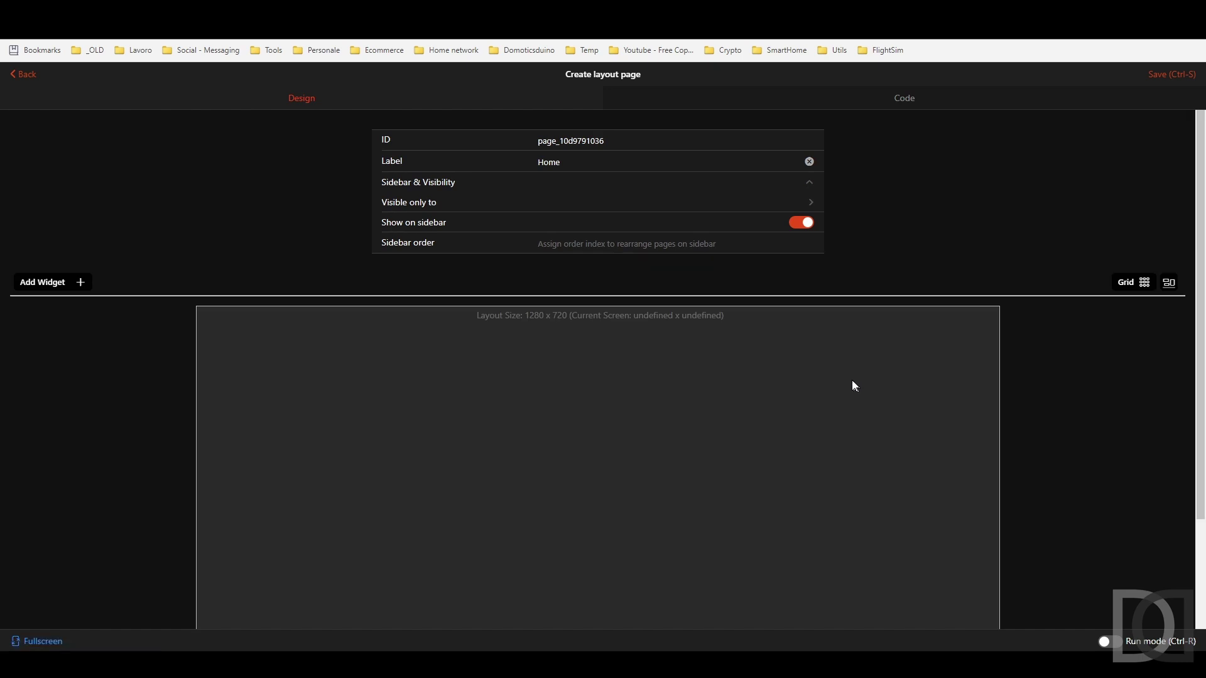
left_click(1169, 282)
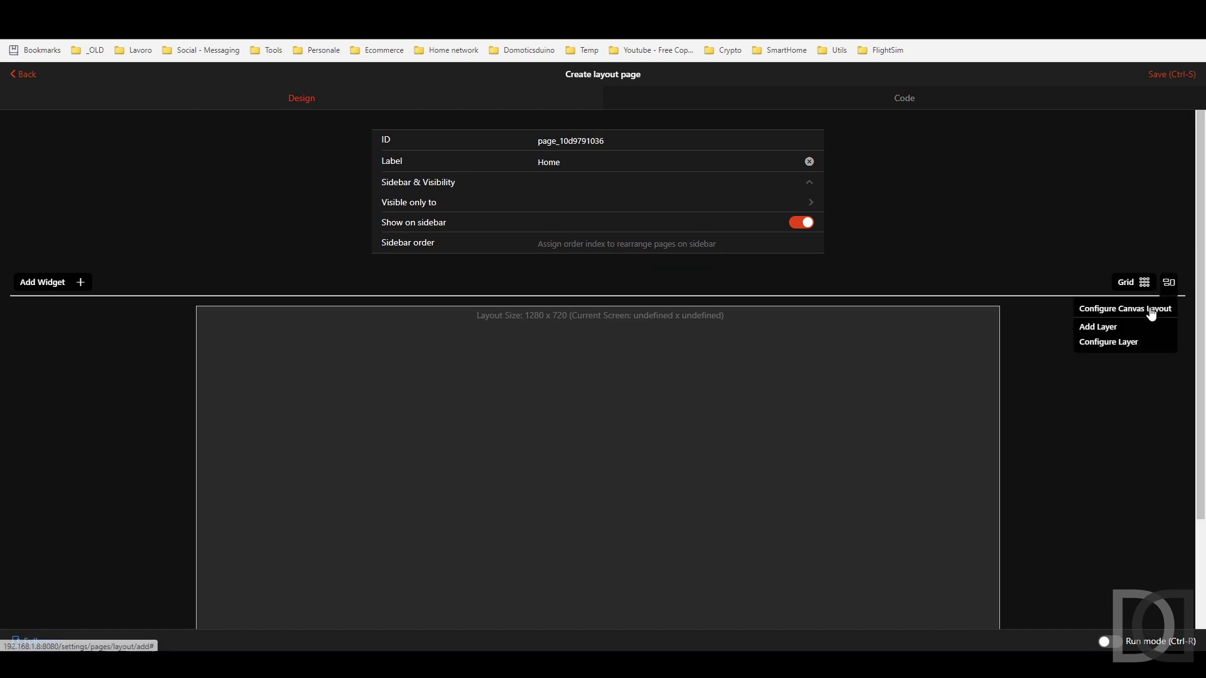
left_click(1150, 312)
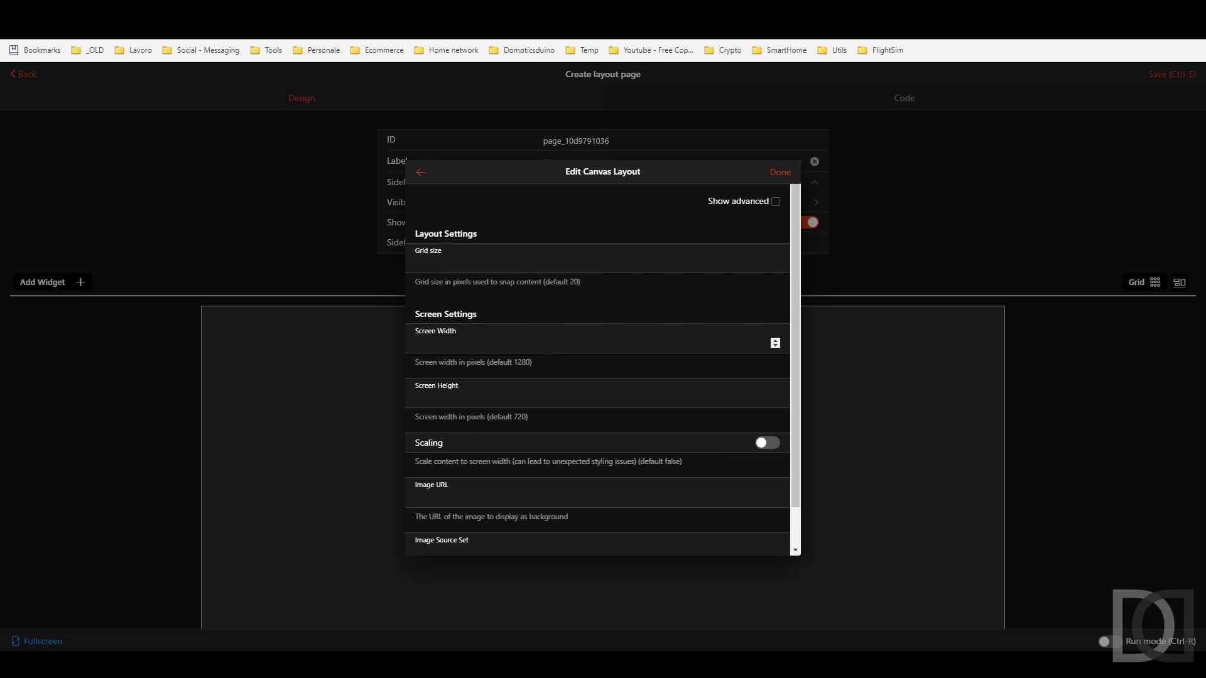
left_click(448, 344)
type("1150")
left_click(464, 399)
type("600")
Reveal the advanced canvas layout options, look through them and confirm the layout settings
scroll(596, 371, "down", 1)
scroll(596, 371, "up", 1)
left_click(776, 201)
scroll(602, 379, "down", 5)
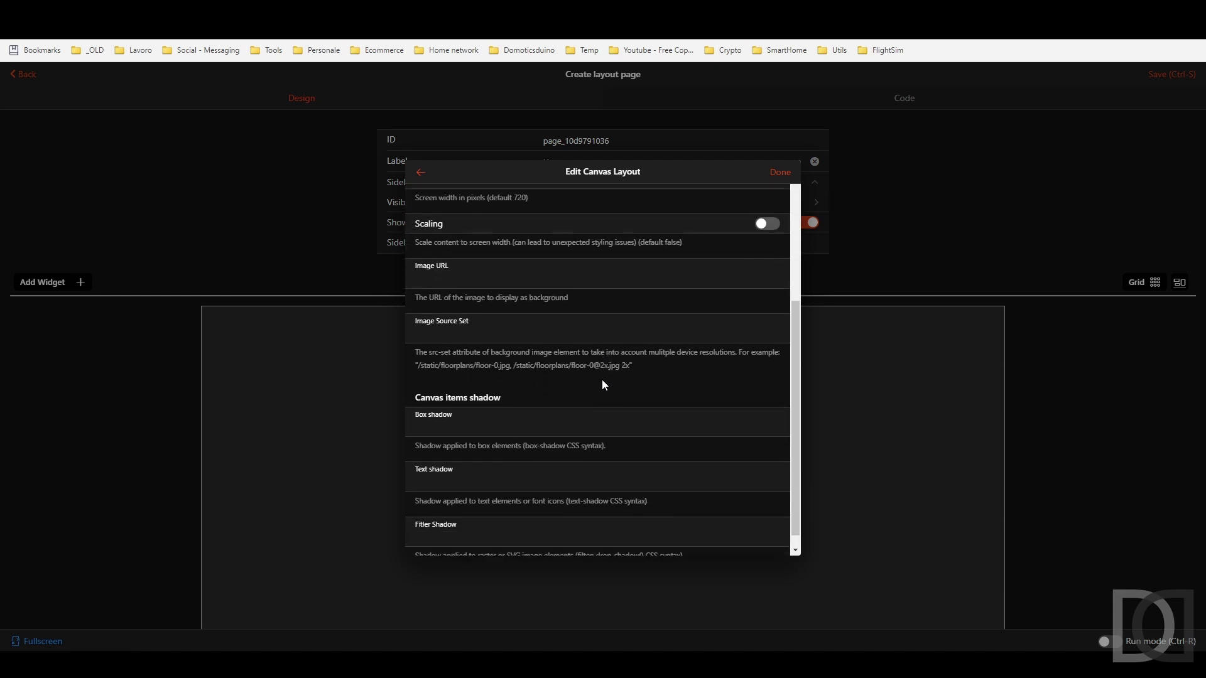
scroll(601, 379, "up", 3)
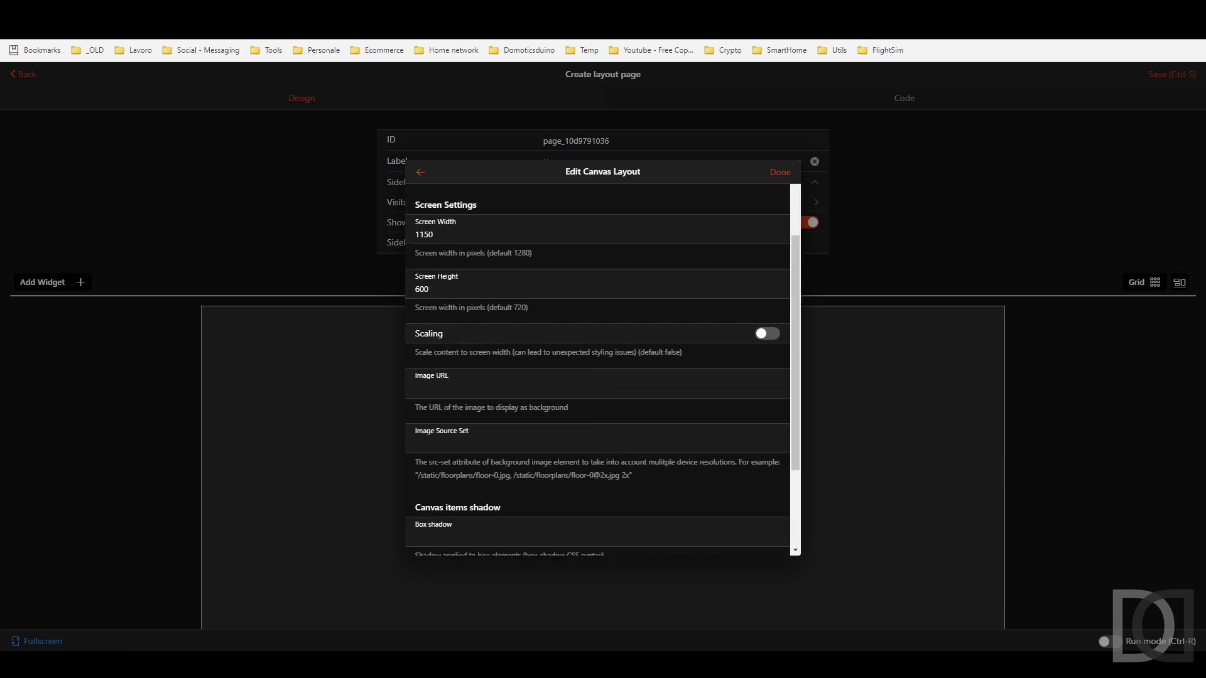
scroll(597, 277, "up", 3)
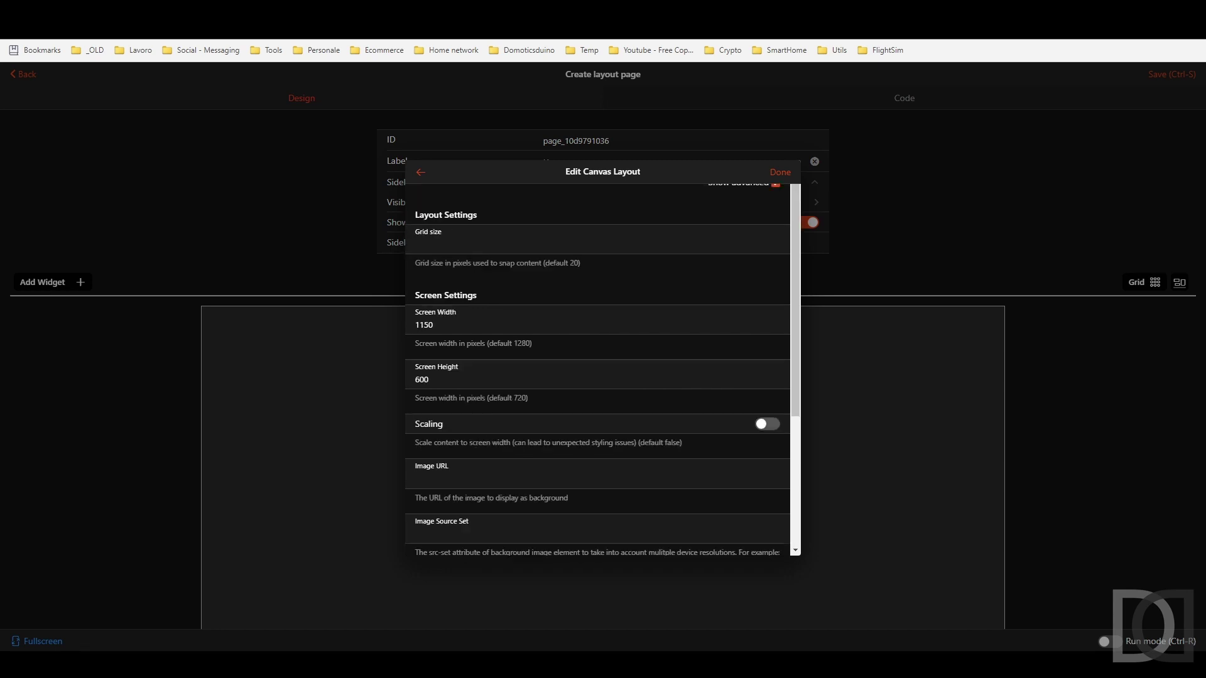
left_click(782, 173)
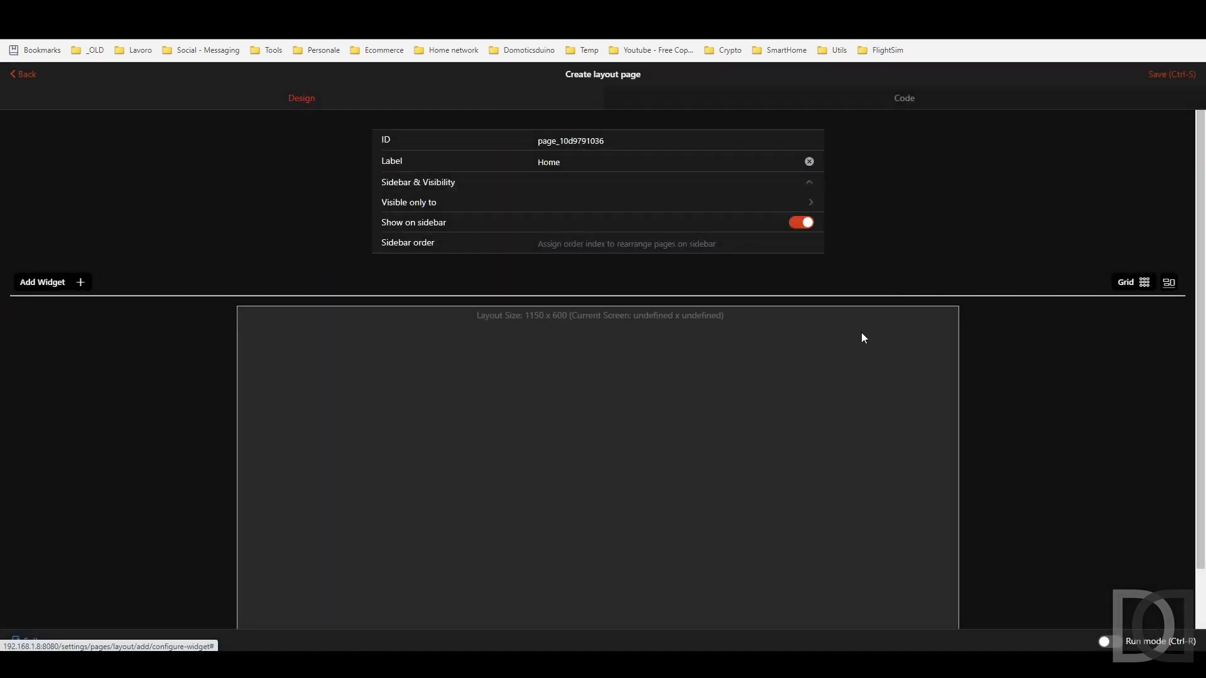
Turn on the canvas grid and add a widget containing a Digital Clock Card
left_click(1145, 283)
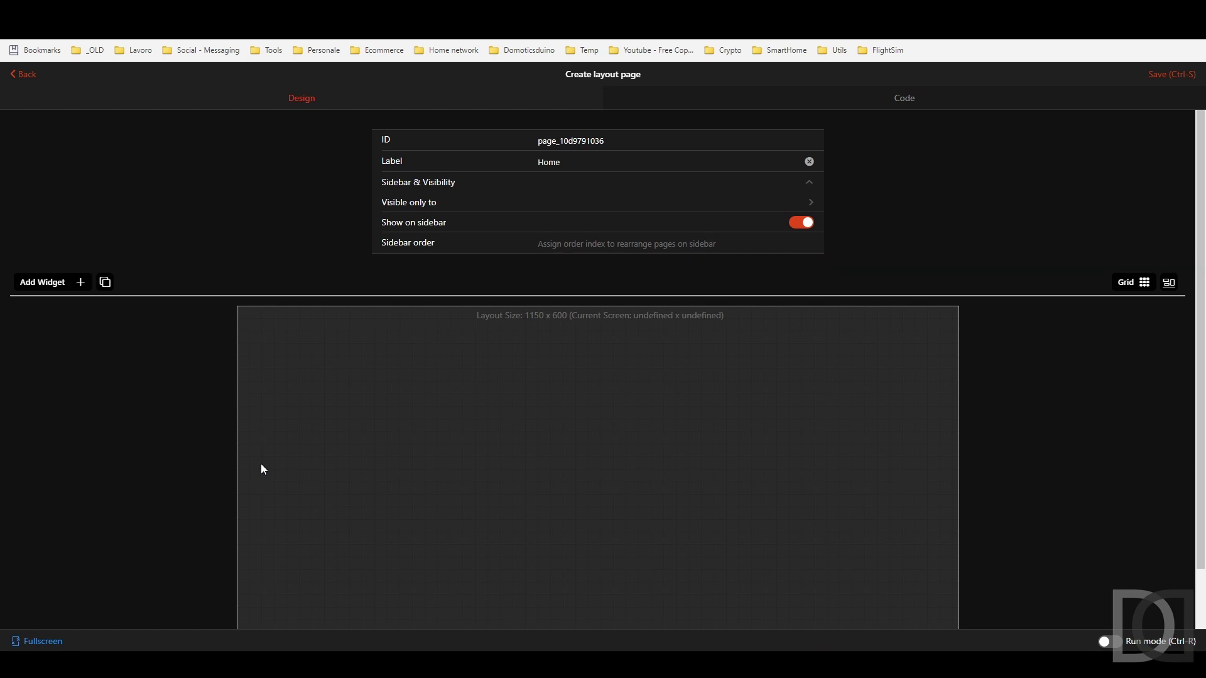
left_click(83, 287)
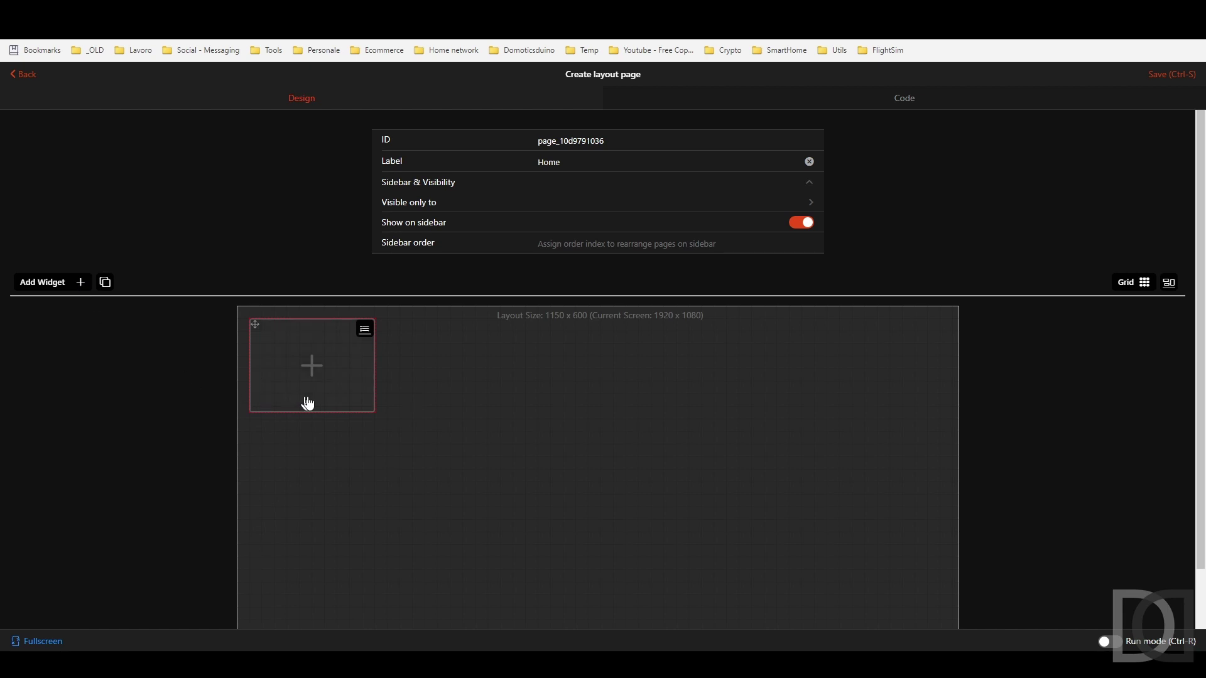
left_click(312, 370)
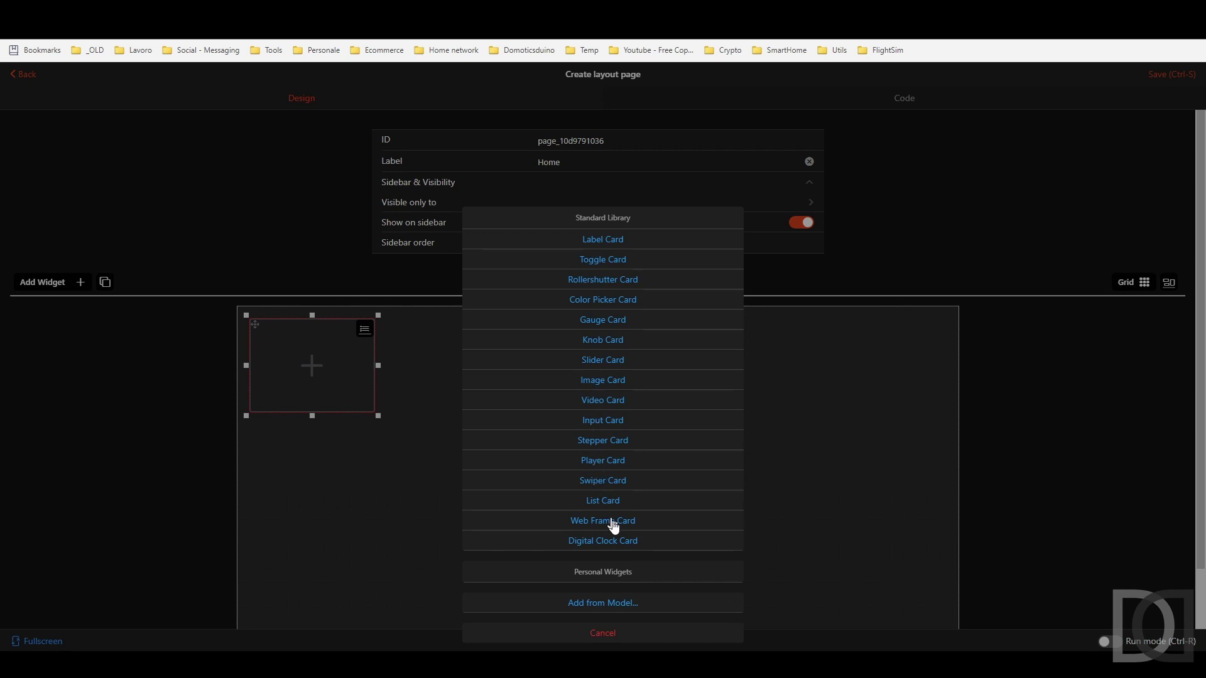
left_click(620, 544)
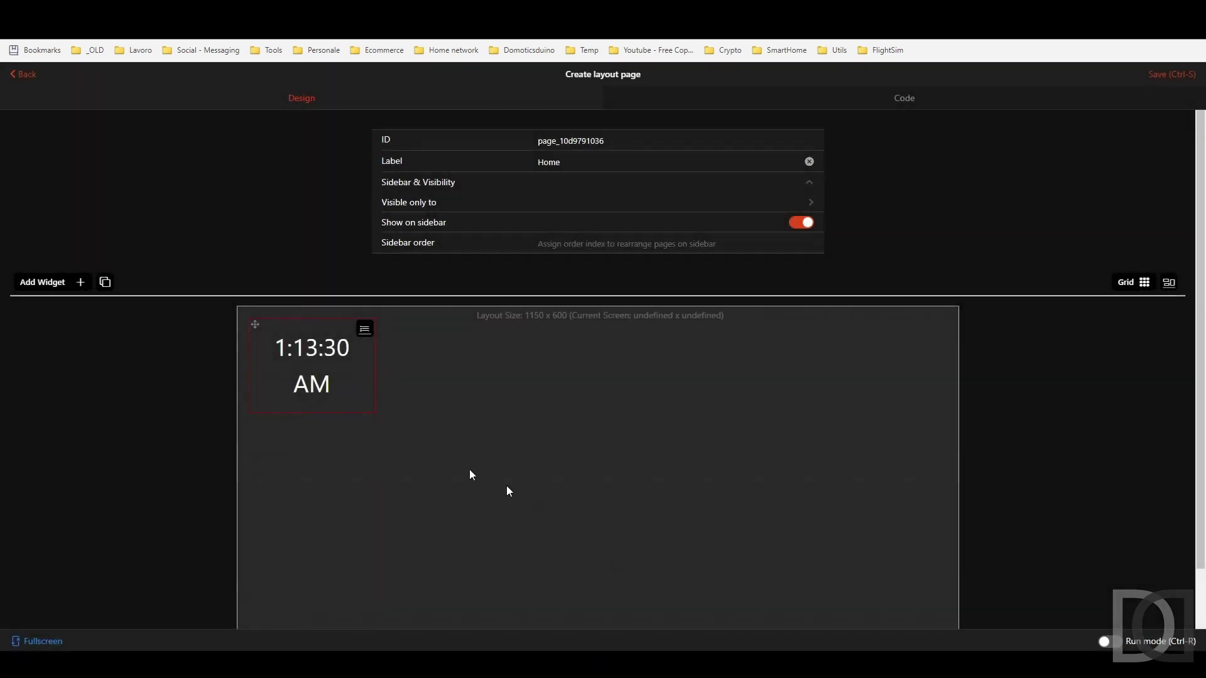
Widen the clock widget to about twice its width and turn off its container shadow
left_click(362, 395)
left_click_drag(376, 417, 503, 422)
left_click(503, 330)
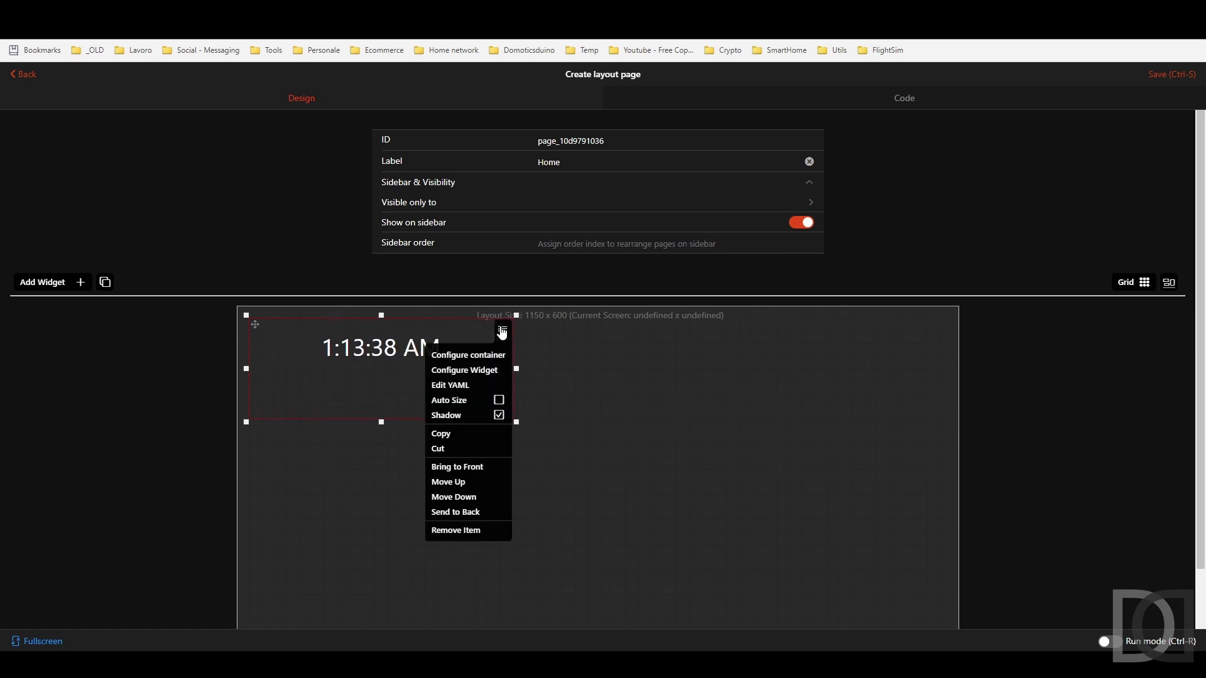
left_click(499, 420)
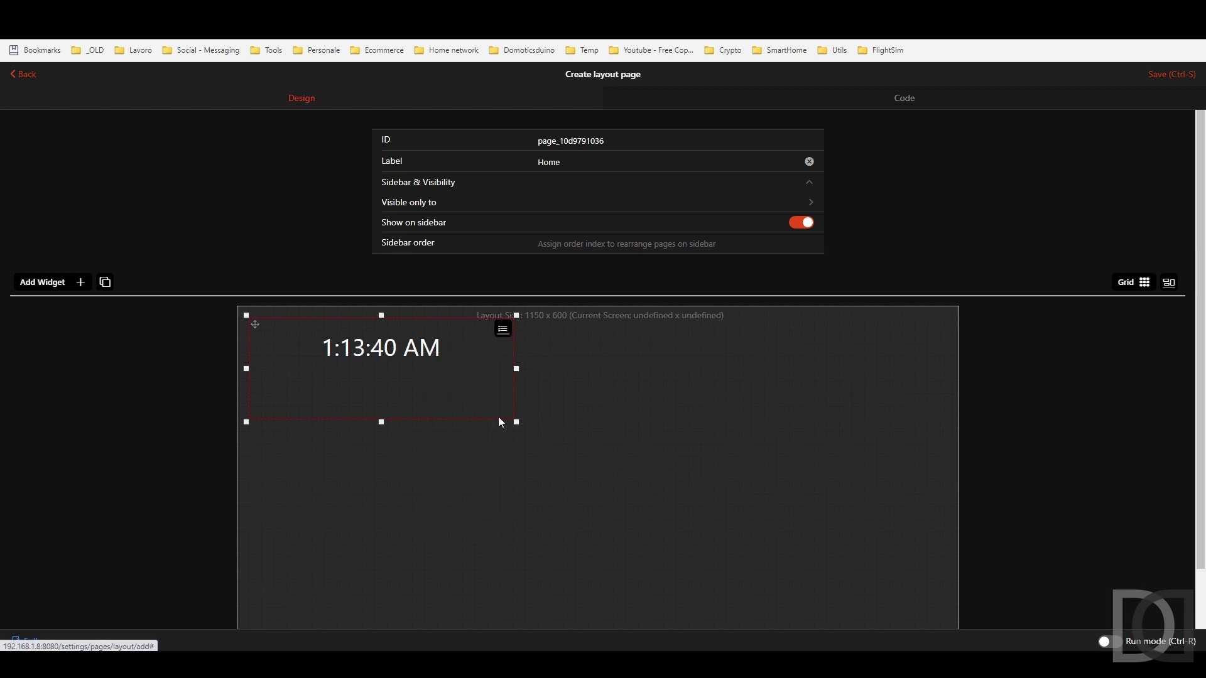
In the clock card's configuration, show the advanced options and enable No Shadow and Outline
left_click(502, 330)
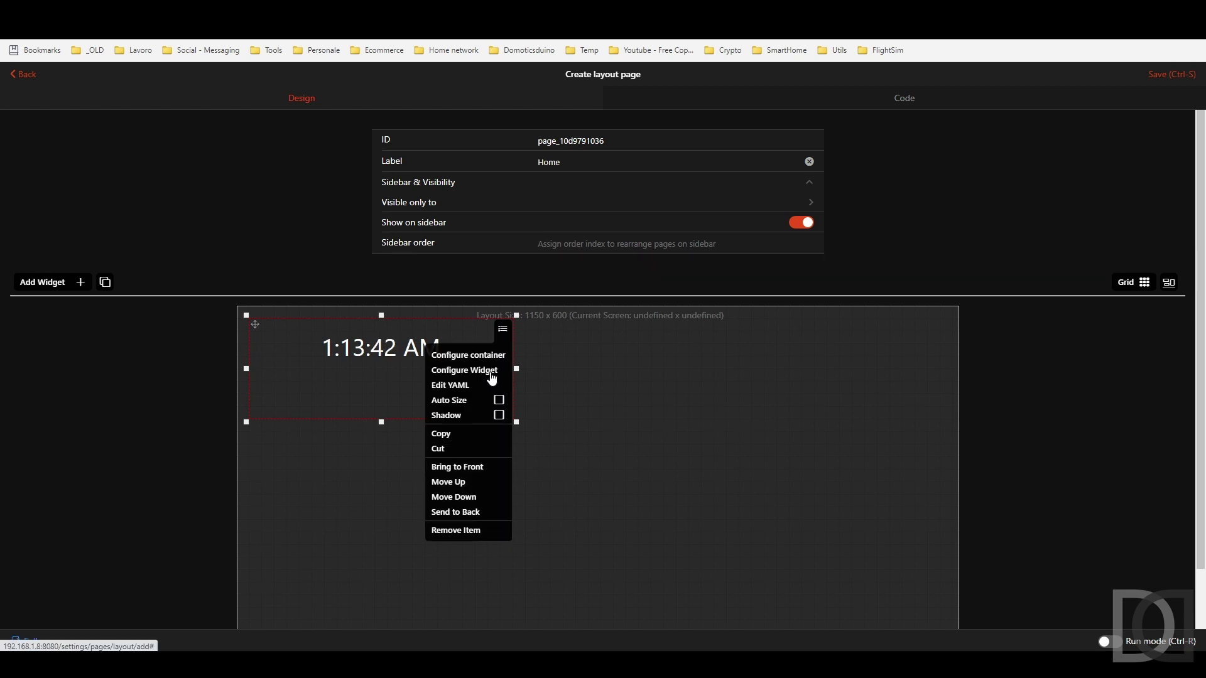
left_click(492, 373)
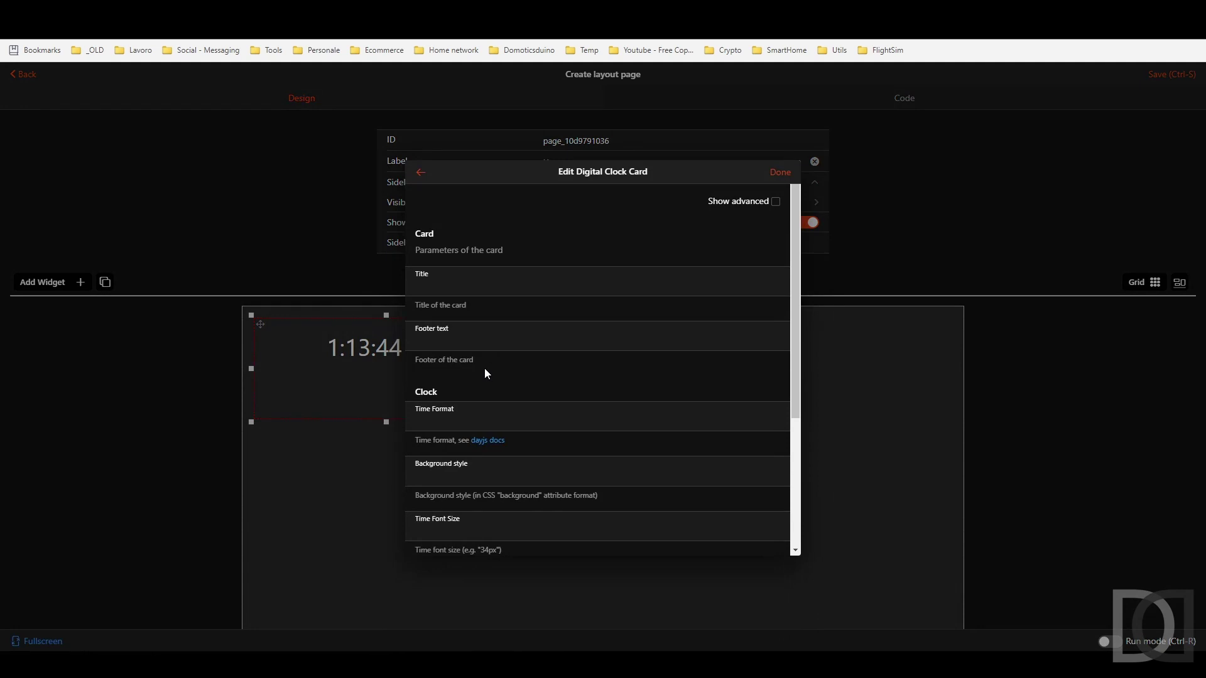
scroll(484, 369, "down", 1)
scroll(638, 307, "up", 1)
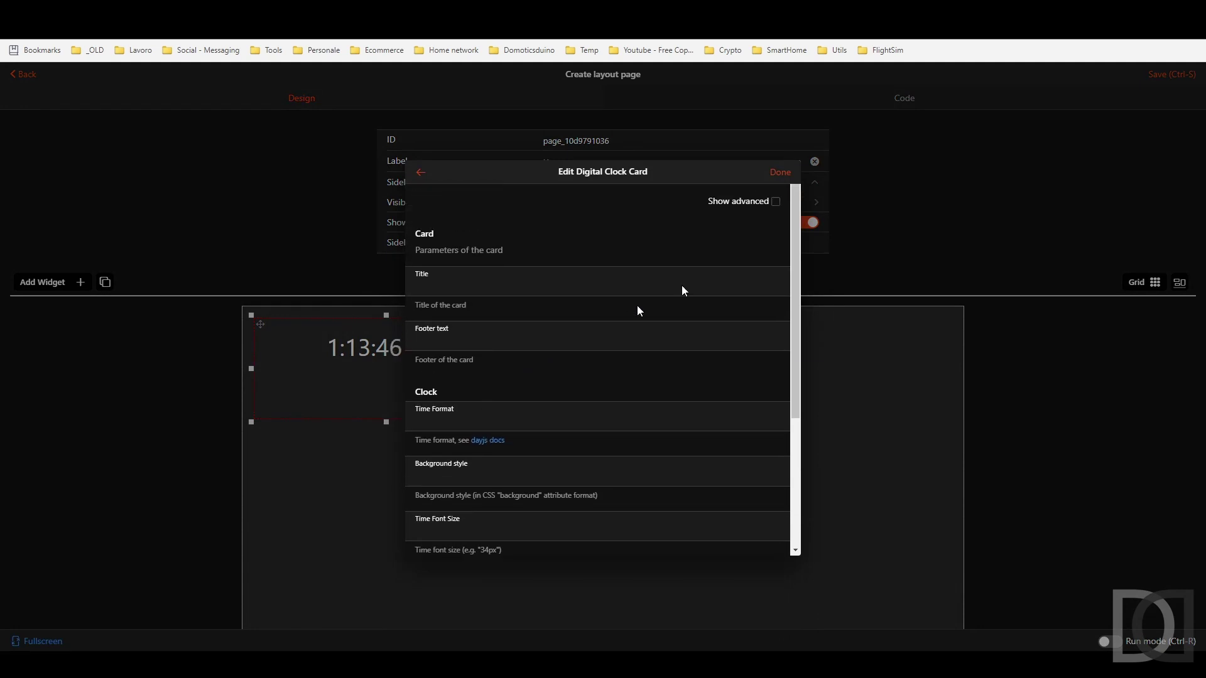
left_click(777, 202)
scroll(550, 325, "down", 1)
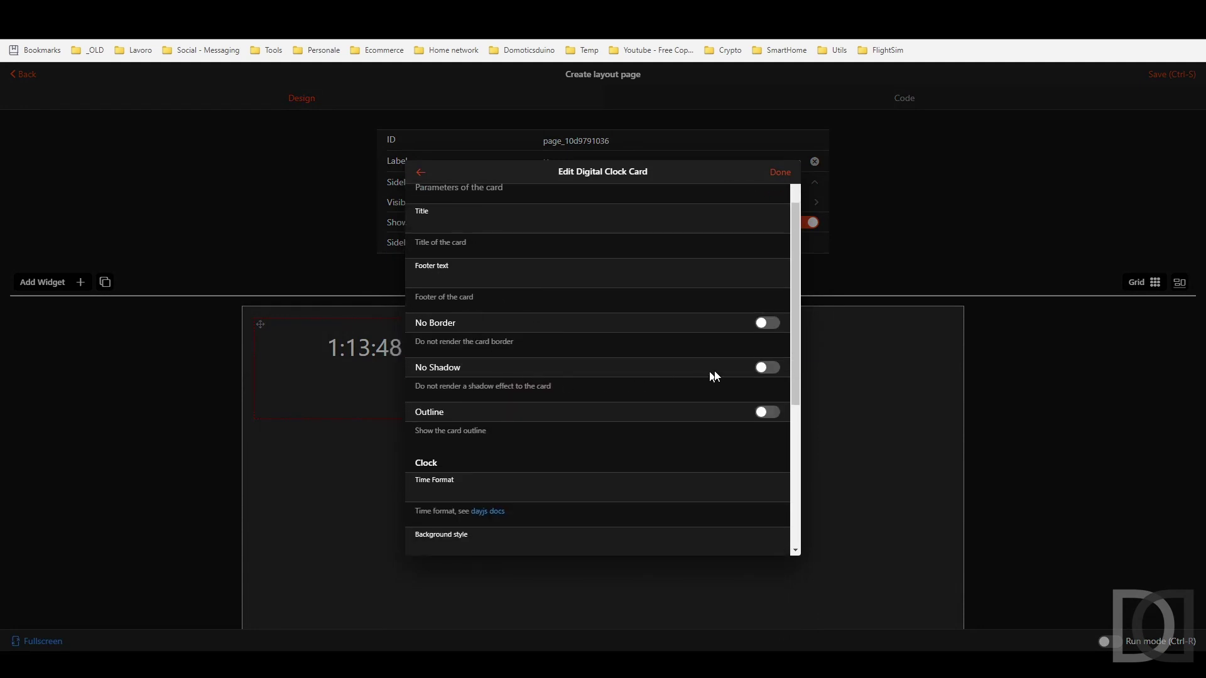
left_click(766, 369)
left_click(758, 412)
Set the clock's time format to HH:mm, based on the HH:mm:ss preset
scroll(697, 405, "down", 1)
left_click(596, 434)
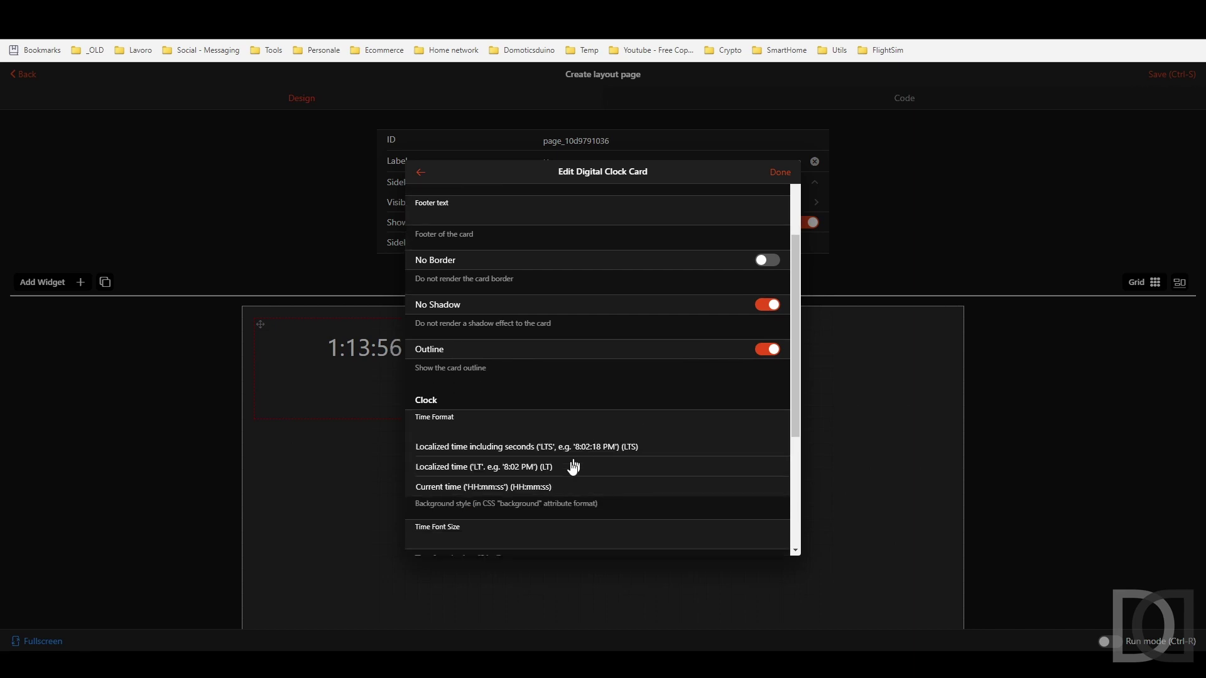
left_click(541, 494)
key("Down")
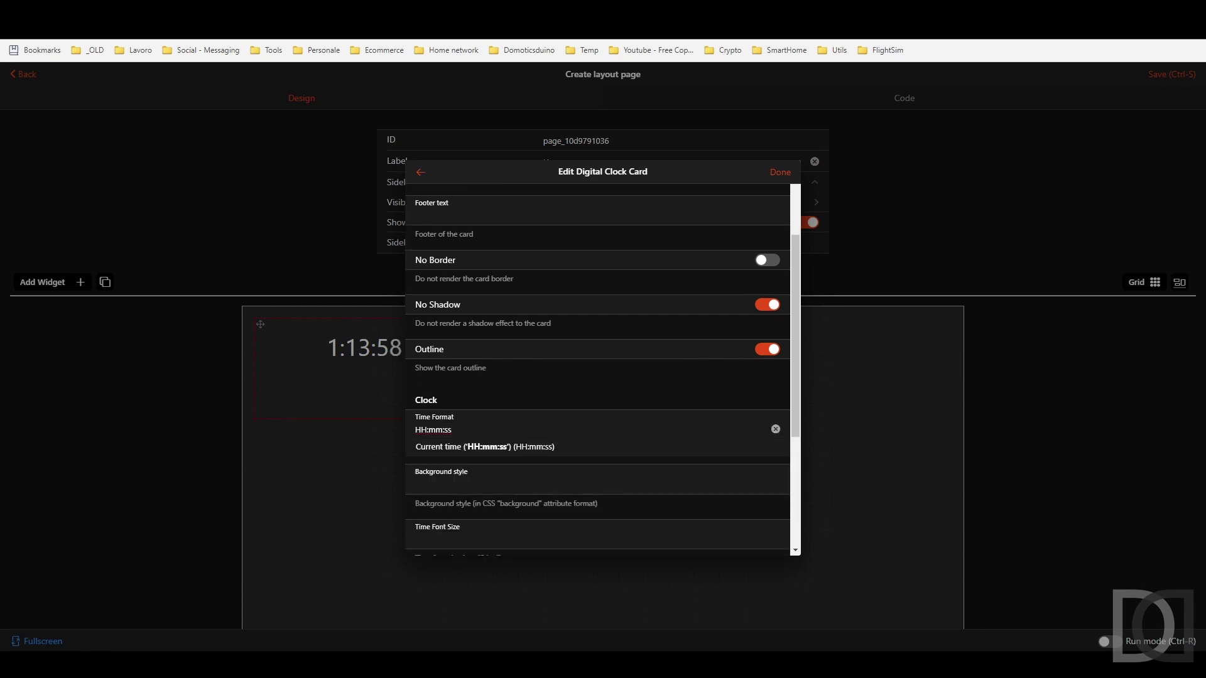
key("BackSpace")
key("BackSpace")
key("BackSpace")
Set the clock's time font size to 110px and enable showing the date
scroll(596, 364, "down", 2)
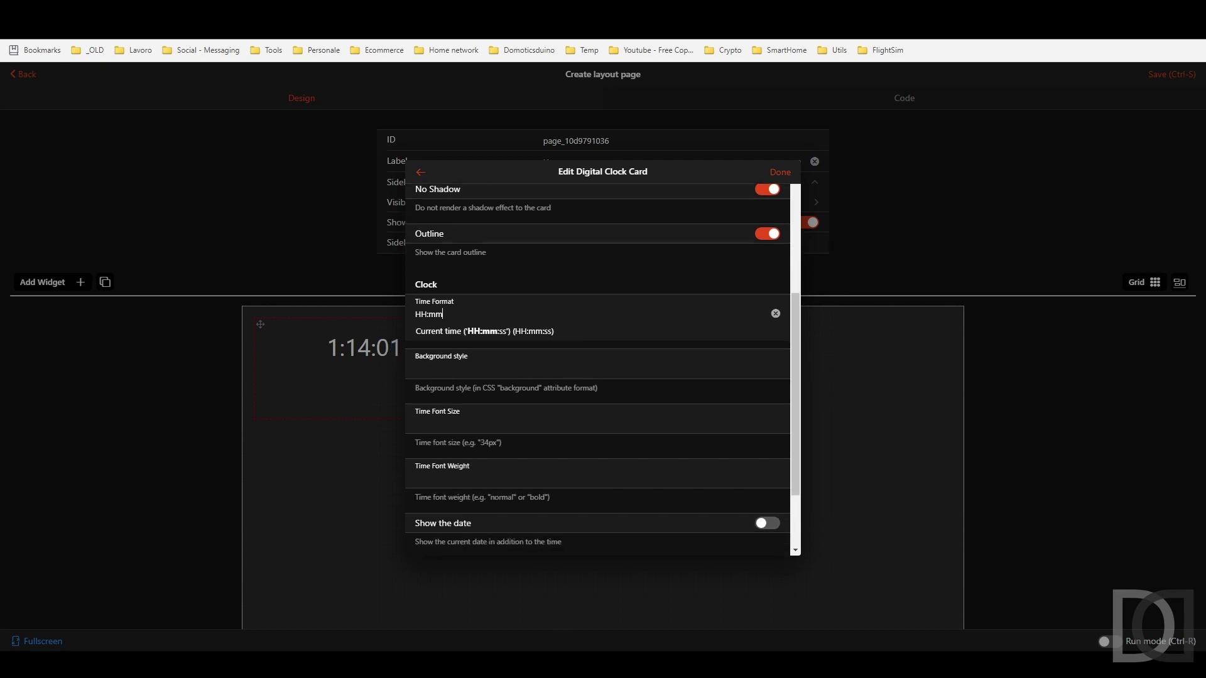
left_click(495, 418)
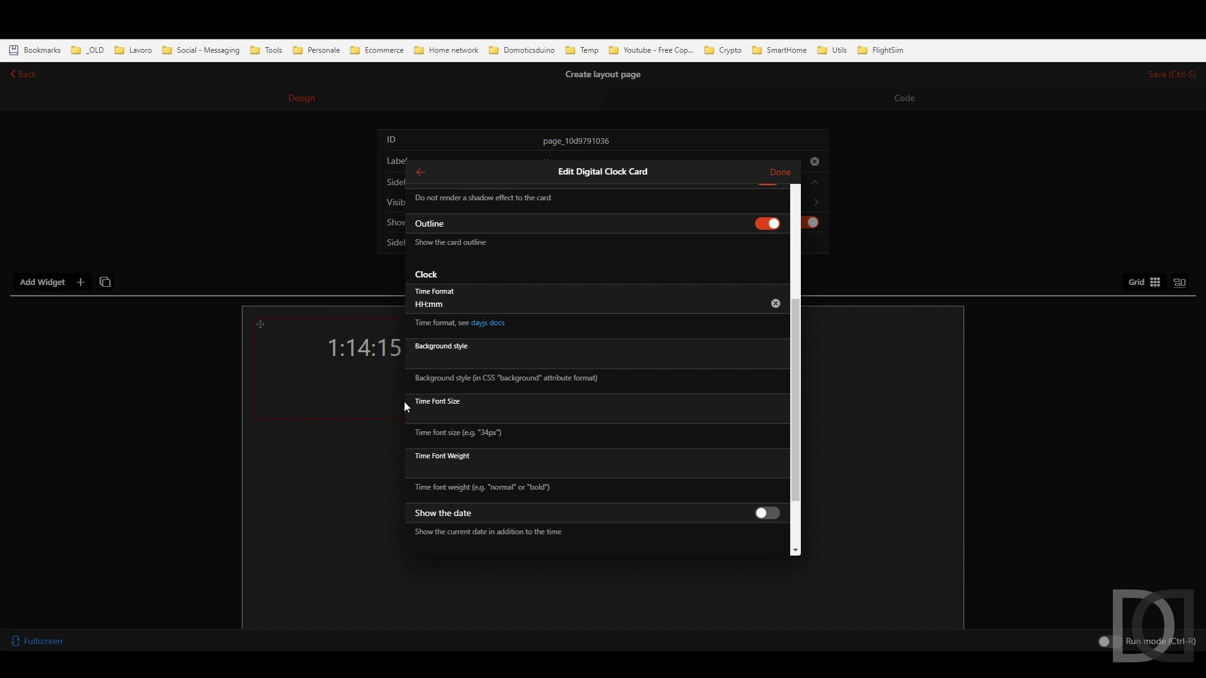
type("110px")
left_click(767, 513)
Set the clock's date format to ddd DD/MM/YYYY and place the date above the time
scroll(608, 467, "down", 2)
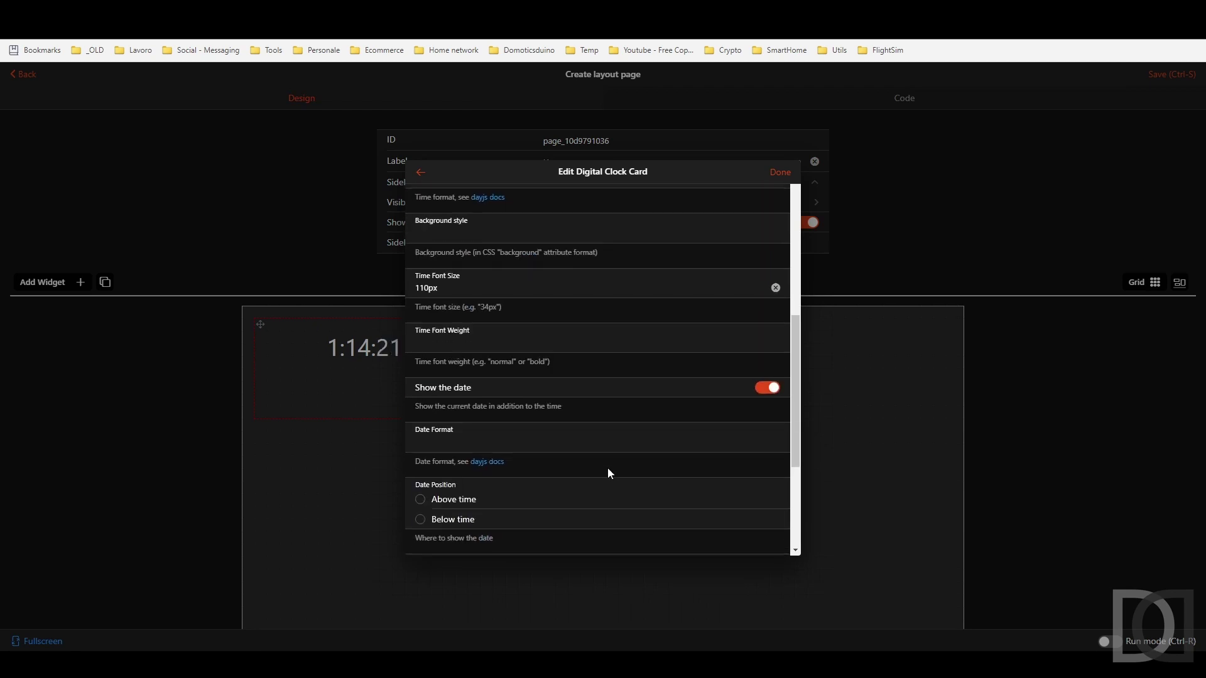
left_click(511, 445)
left_click(488, 499)
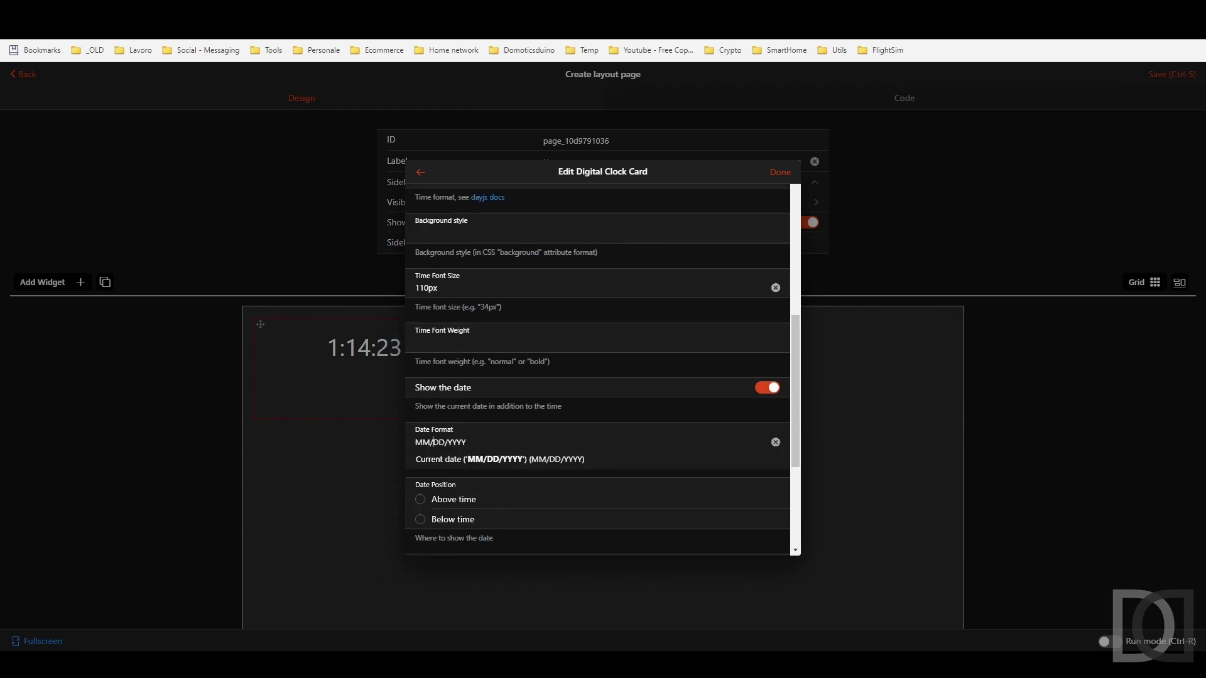
key("BackSpace")
key("BackSpace")
key("BackSpace")
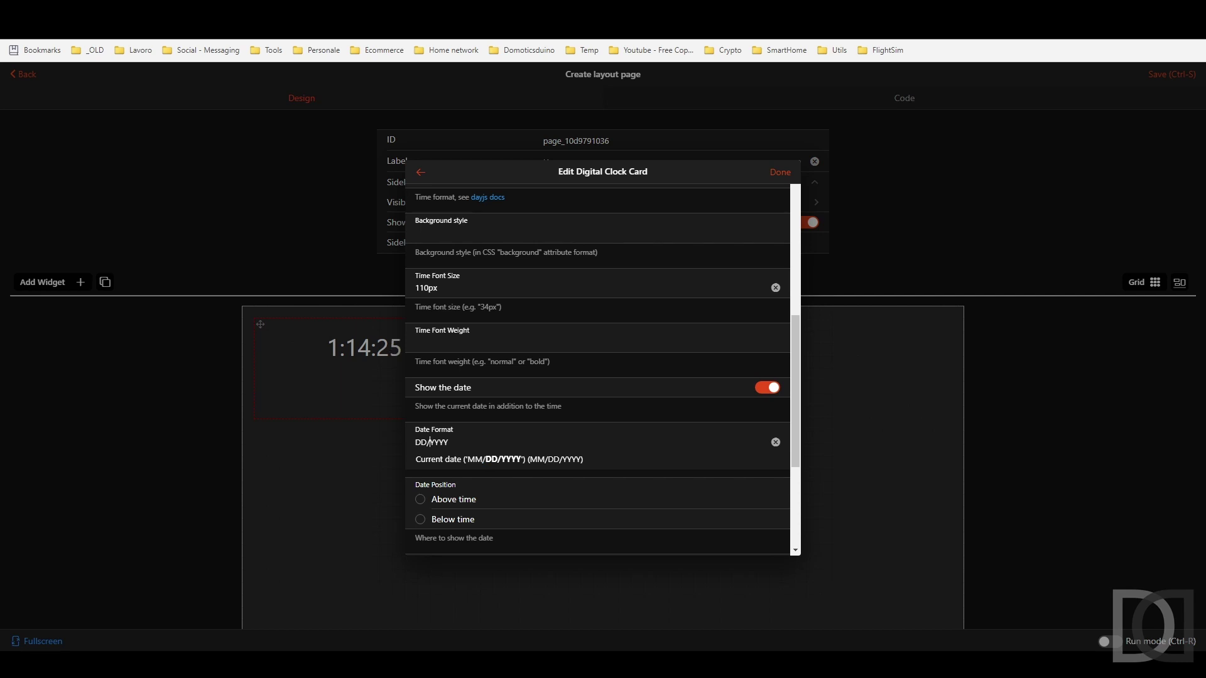
type("MM/")
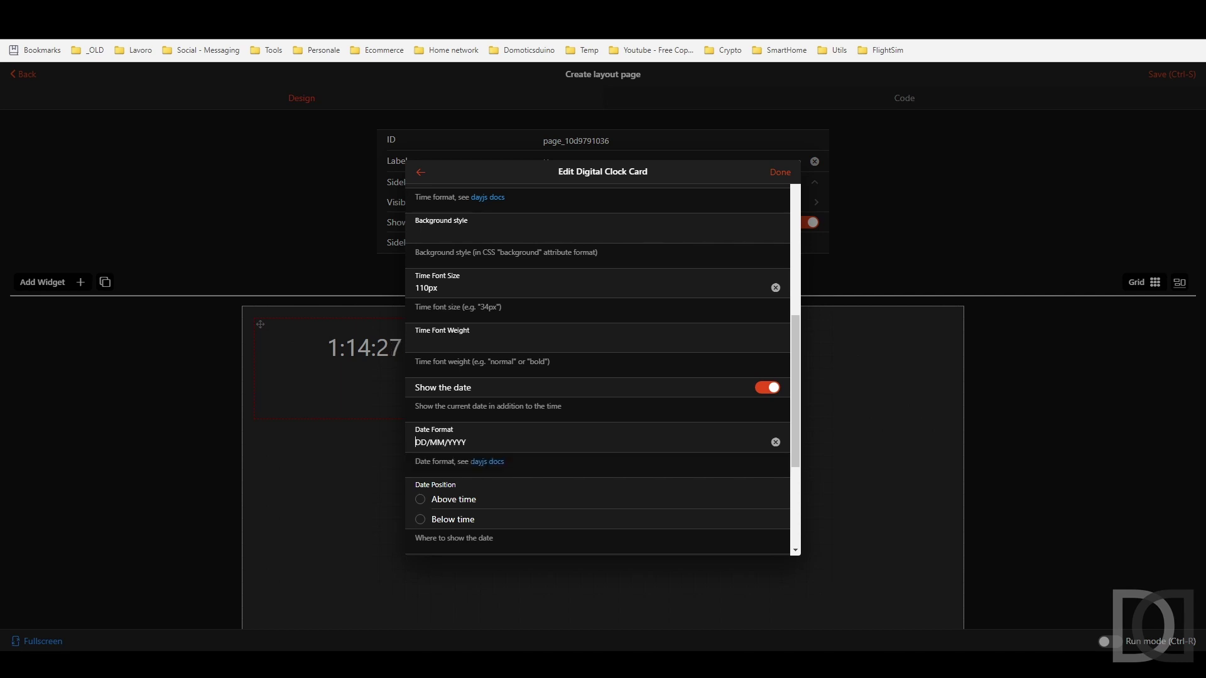
left_click(415, 442)
type("ddd")
left_click(470, 498)
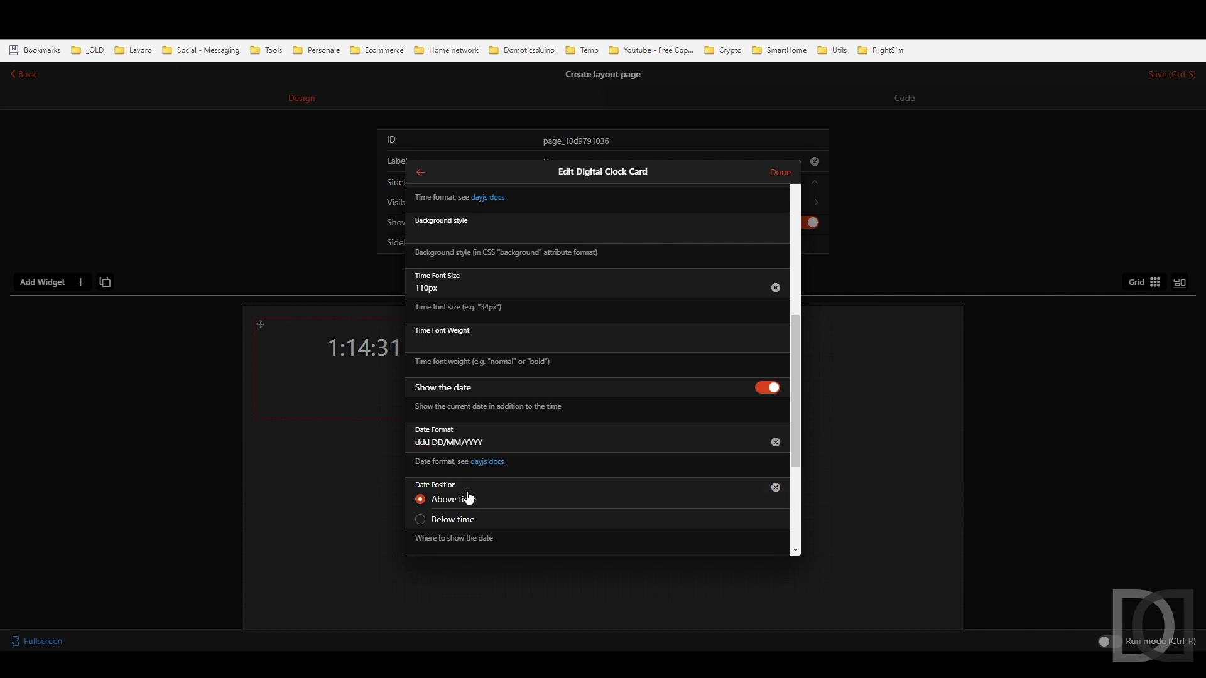
scroll(471, 498, "down", 2)
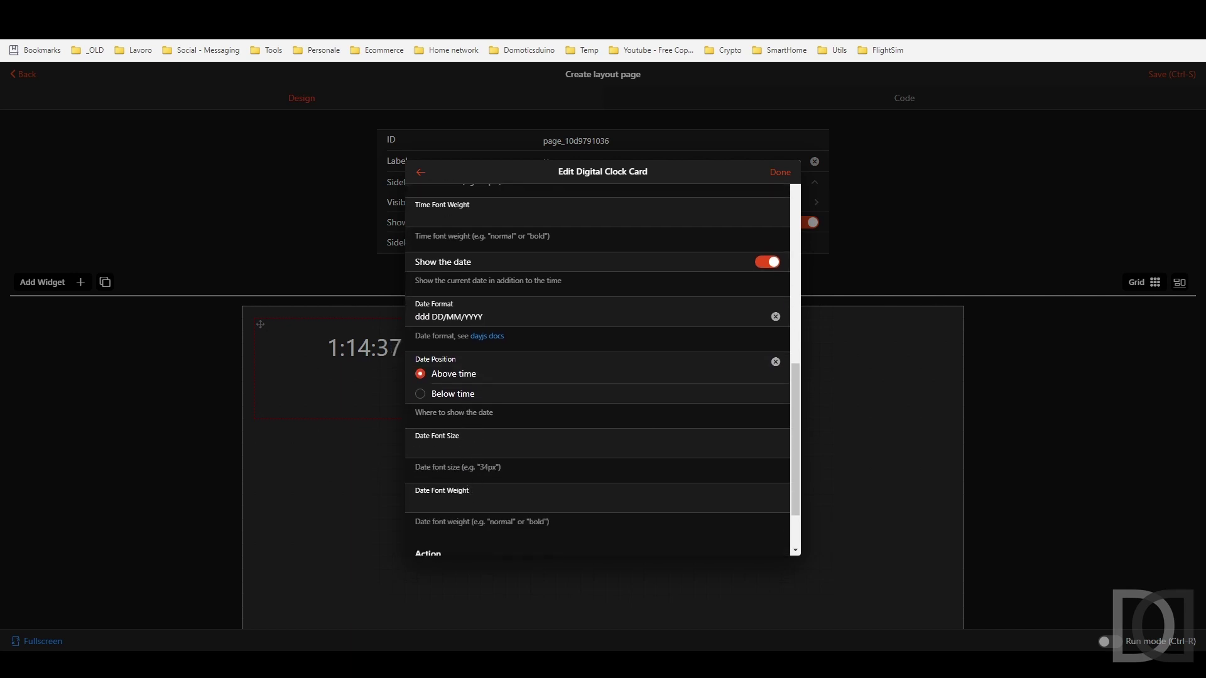
Set the clock's date font size to 36px, apply the configuration, and extend the clock widget downward to enclose the time
type("36px")
scroll(480, 443, "down", 1)
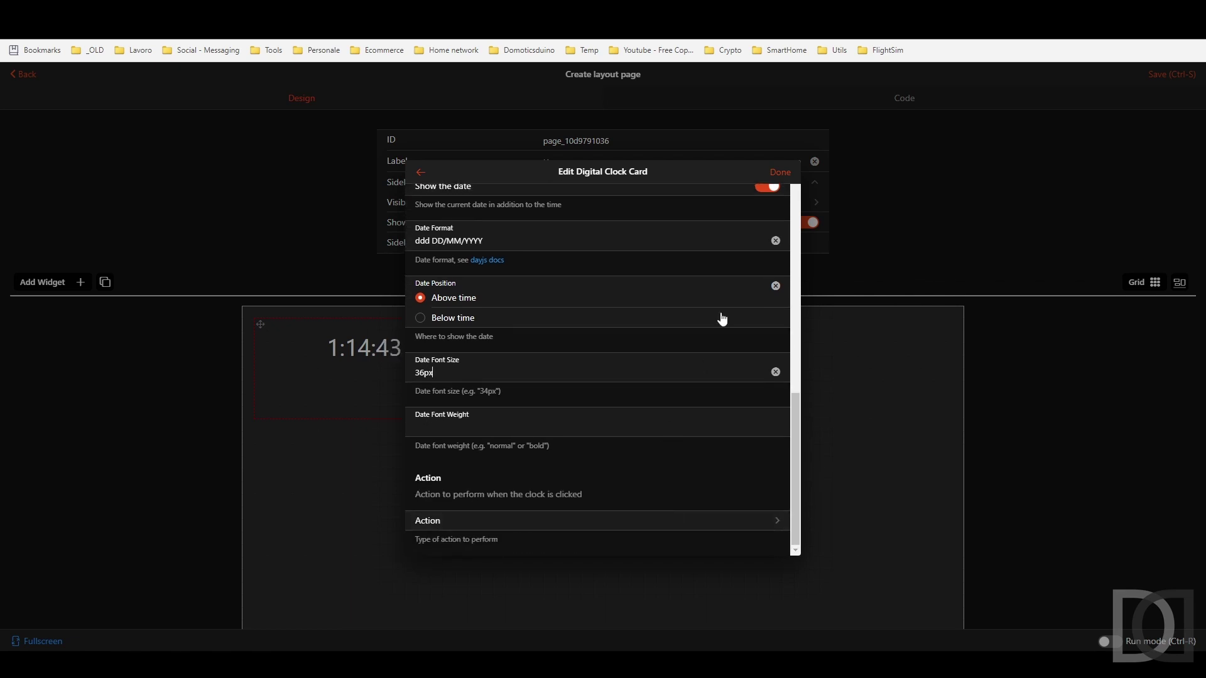
left_click(781, 173)
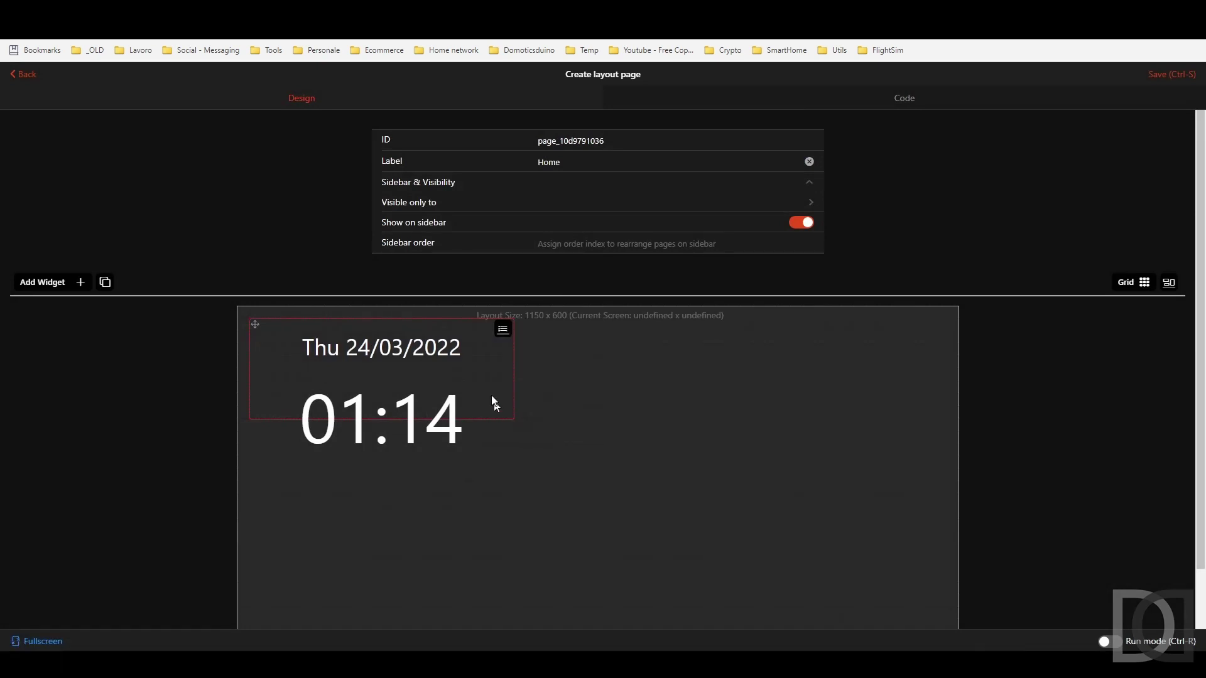
left_click_drag(516, 422, 523, 460)
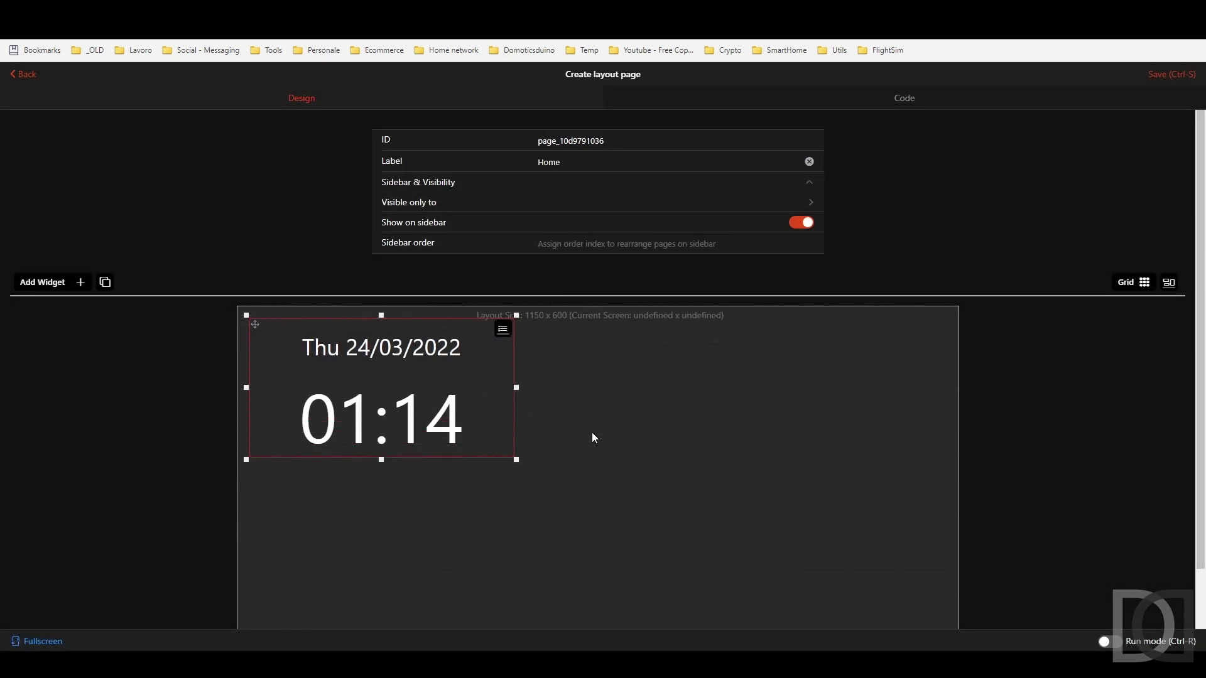
left_click(558, 496)
Add a new widget to the canvas directly beside the clock's right edge and make it a Label Card
left_click(82, 285)
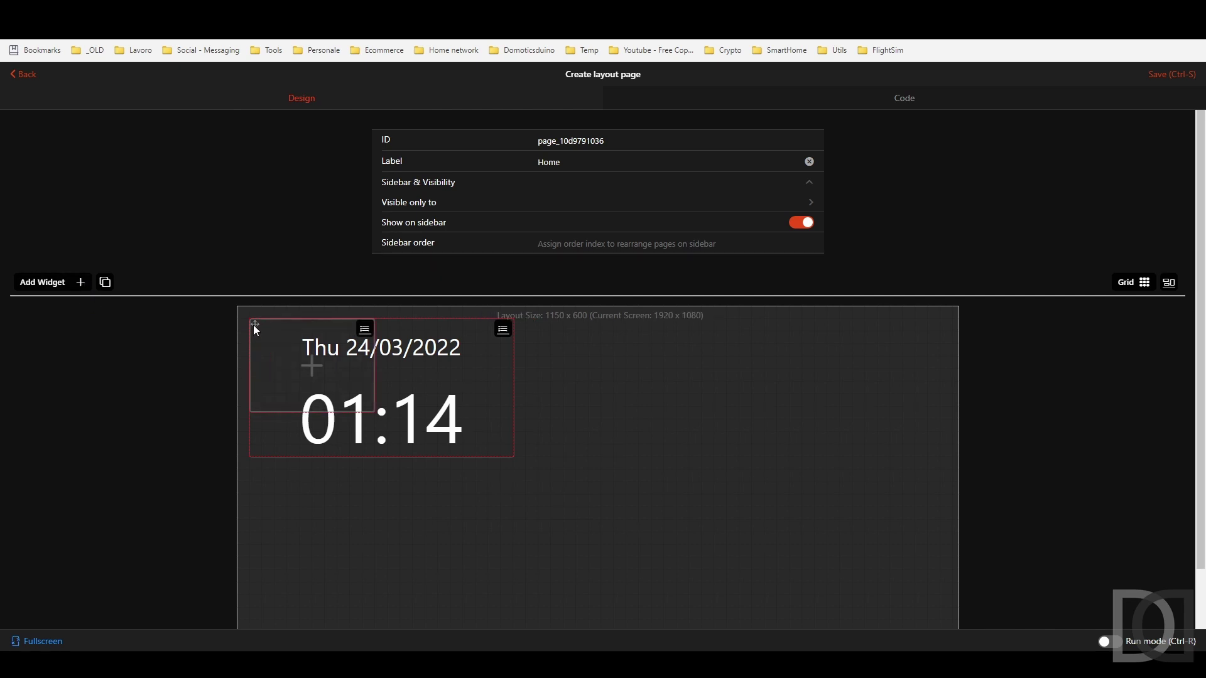
left_click_drag(255, 329, 515, 332)
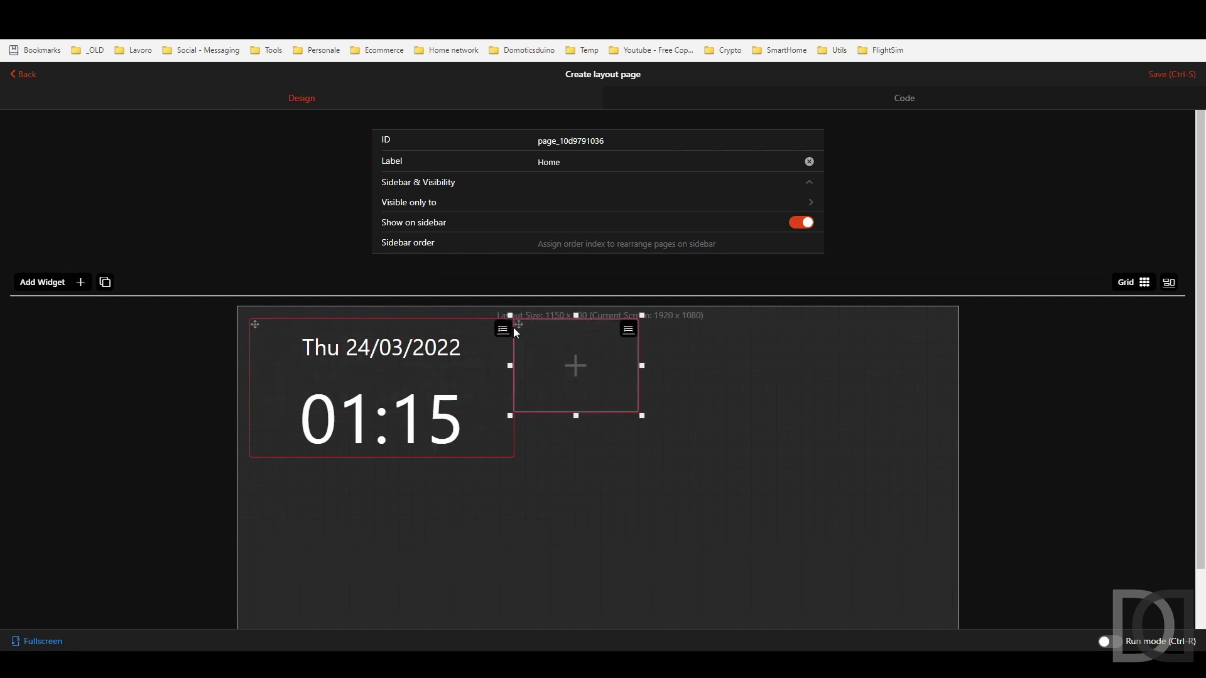
left_click(629, 330)
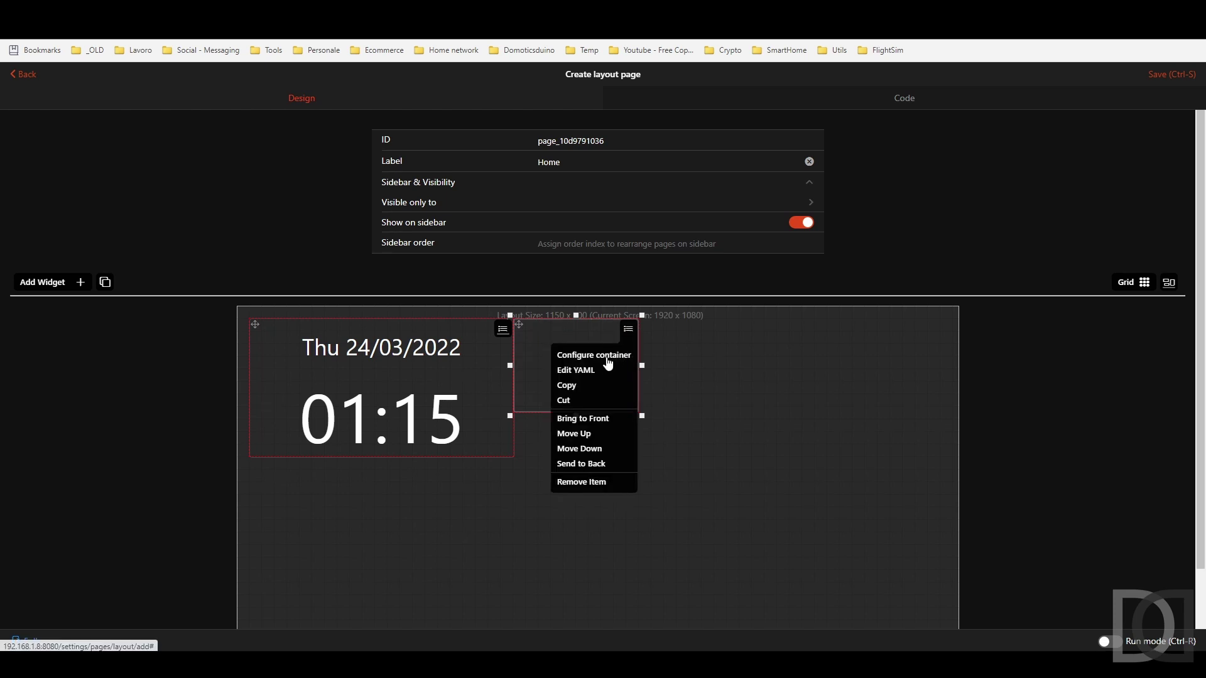
left_click(557, 356)
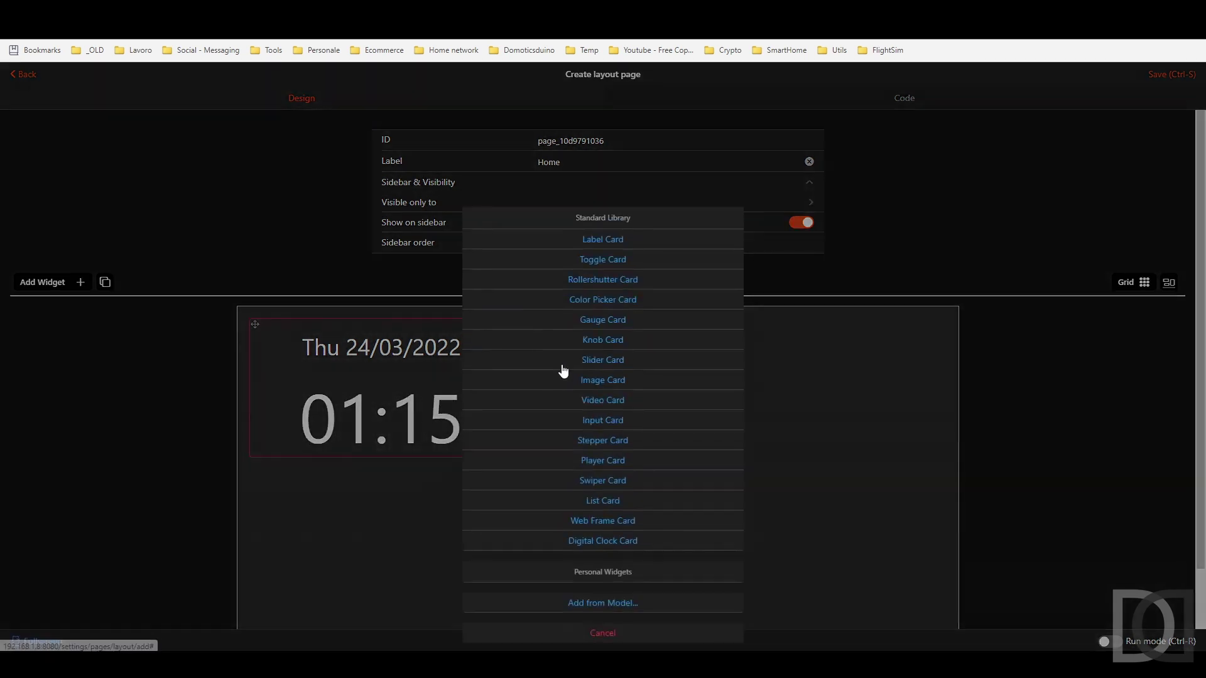
left_click(605, 237)
Open the new label card's widget configuration and set its title to NETWORK
left_click(628, 329)
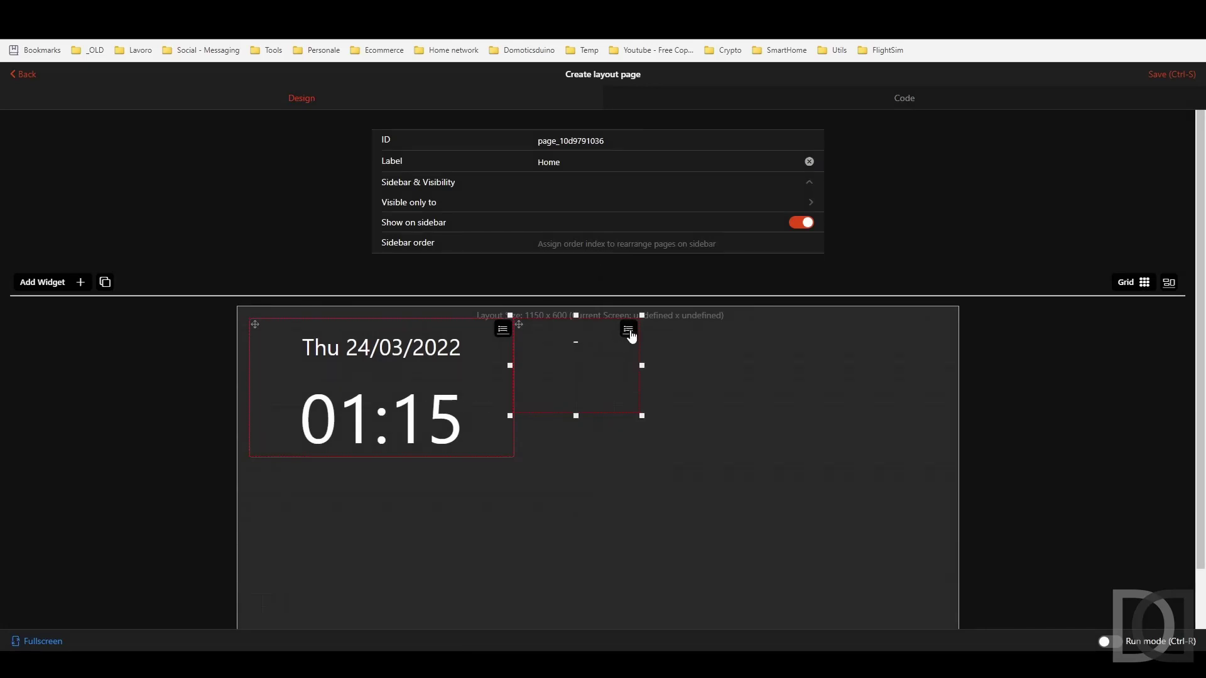
left_click(624, 415)
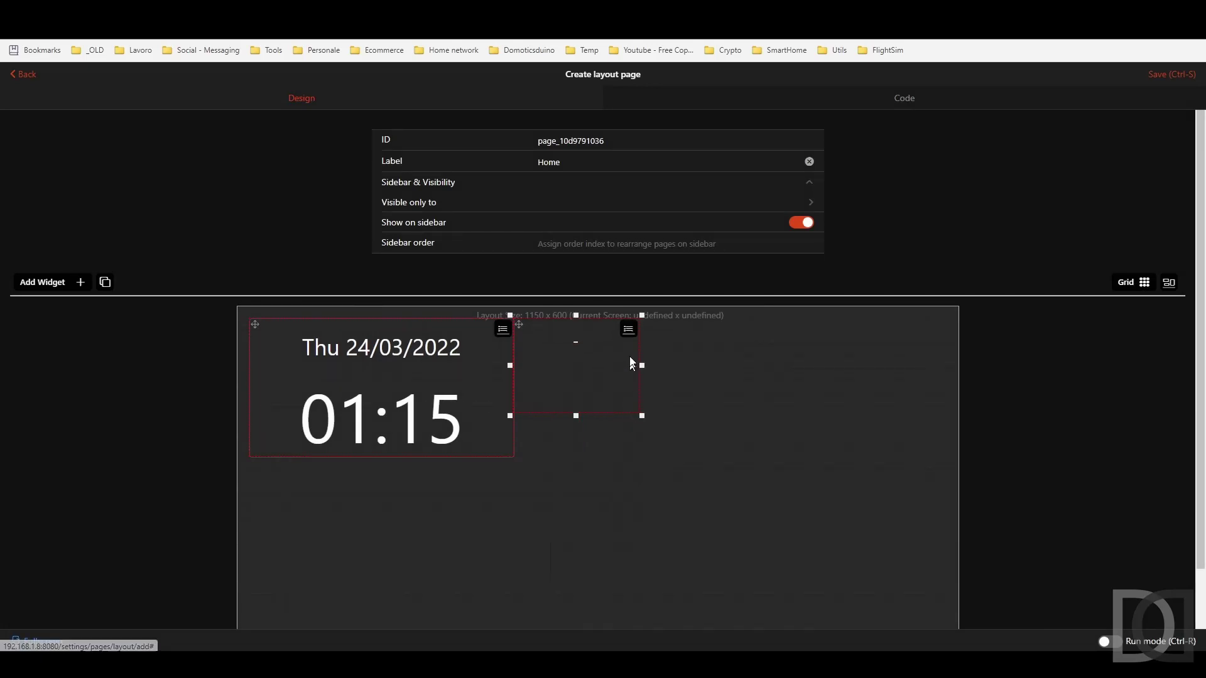
left_click(629, 329)
left_click(623, 370)
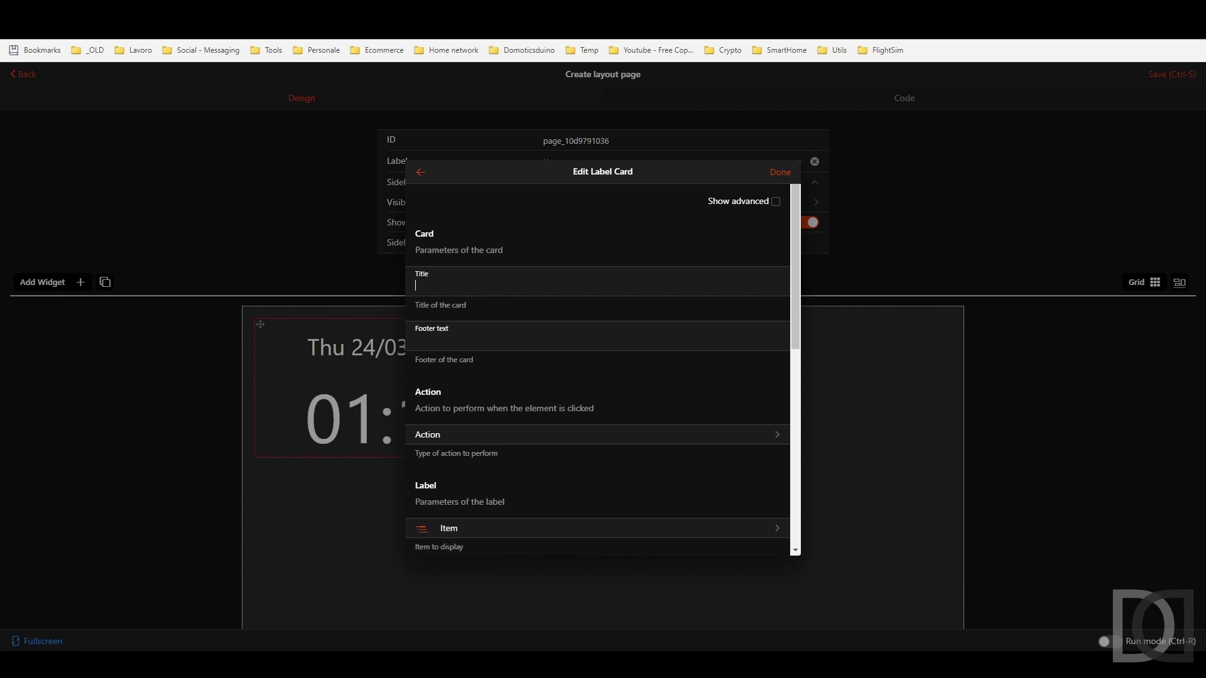
type("NETWORK")
Show the label card's advanced options and enable Outline and No Shadow
left_click(776, 202)
scroll(527, 345, "down", 1)
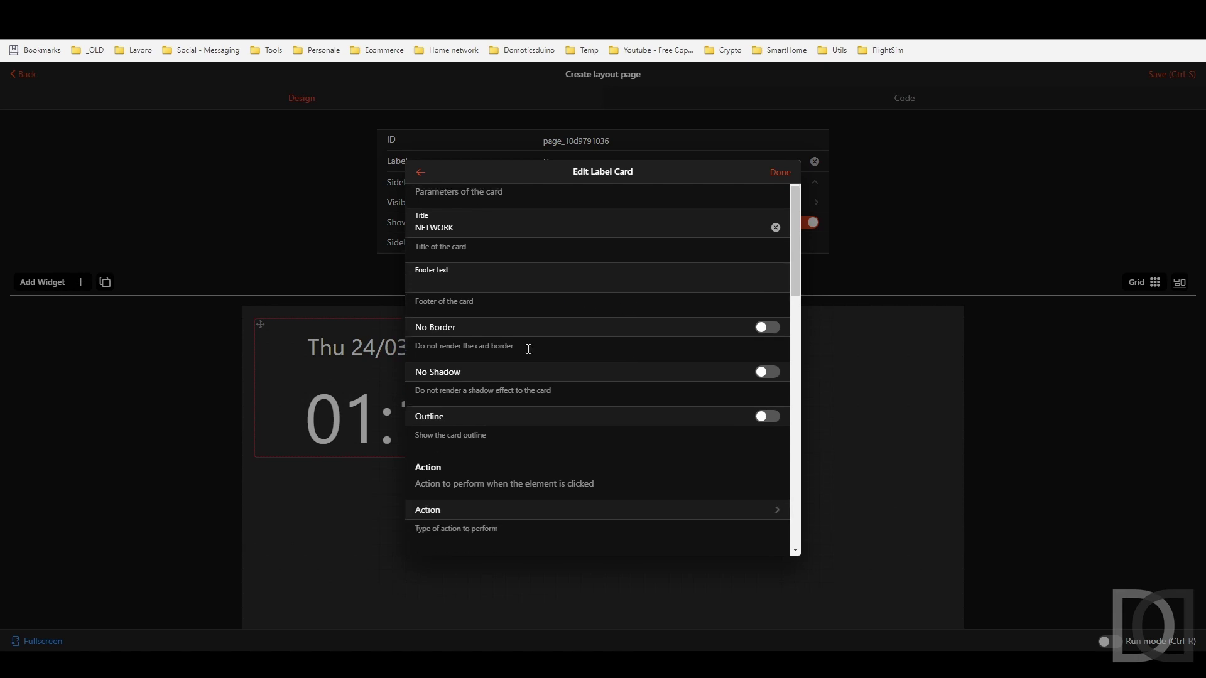
left_click(768, 413)
left_click(767, 367)
Set the label card's action to Group details with Network Check Error (grNetworkCheckError) as the group popup item
scroll(544, 411, "down", 2)
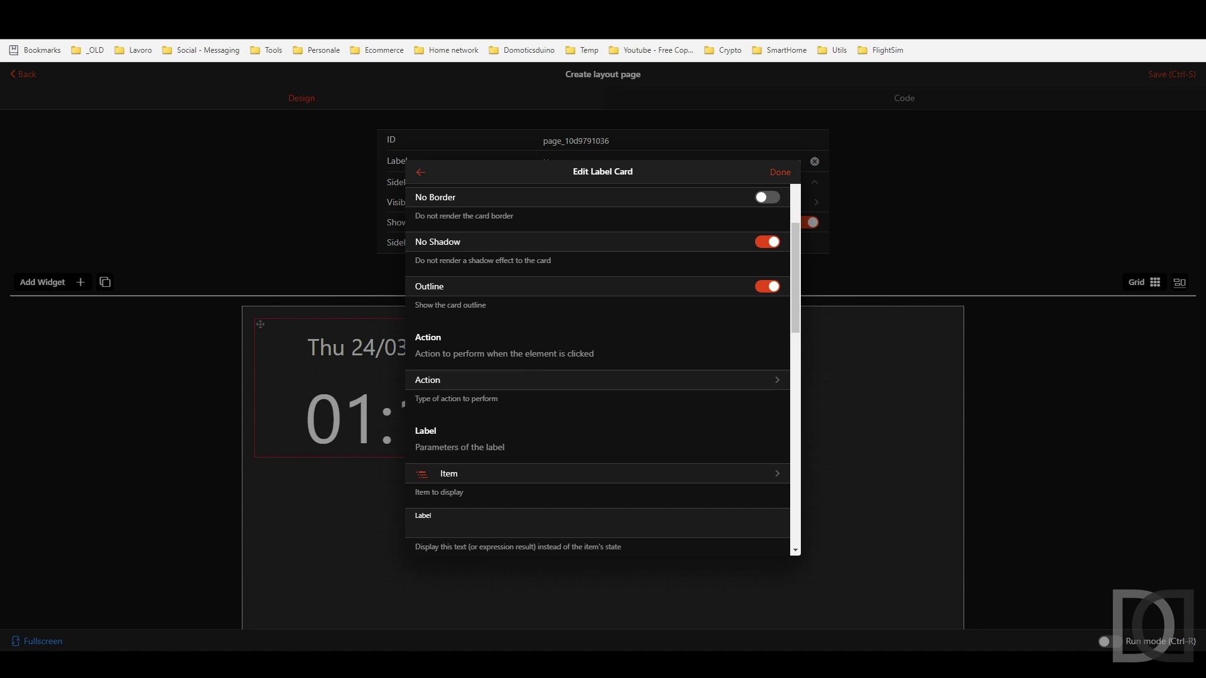
left_click(463, 387)
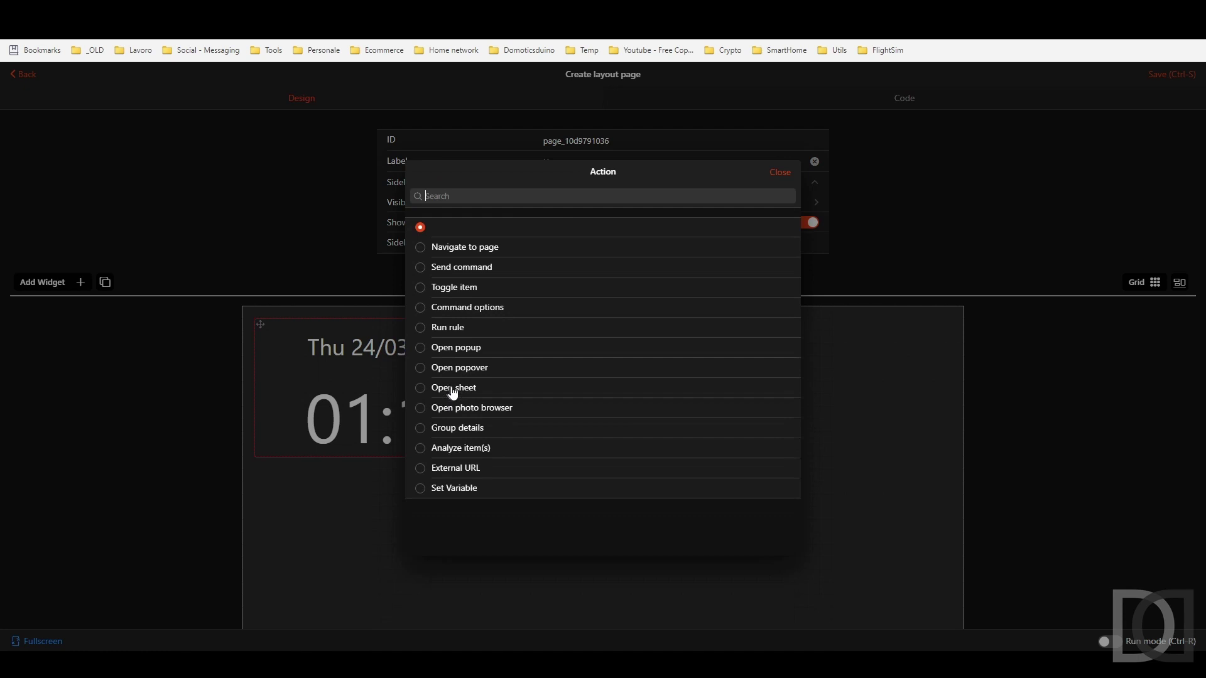
left_click(474, 436)
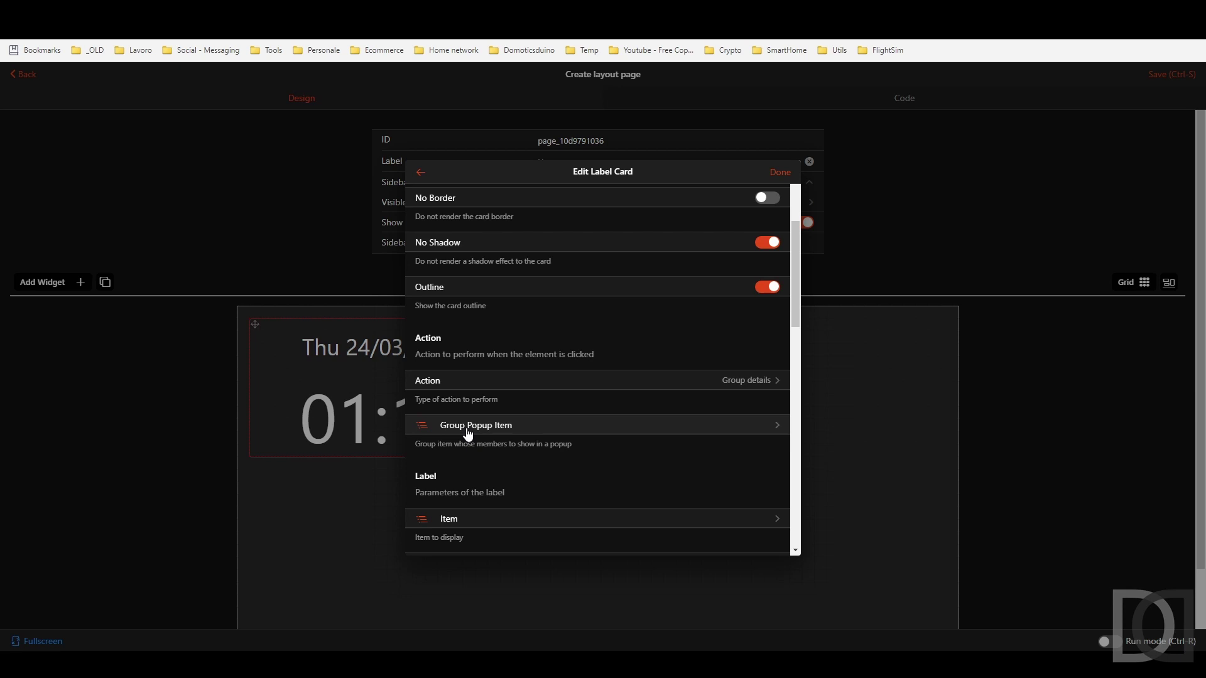
left_click(467, 435)
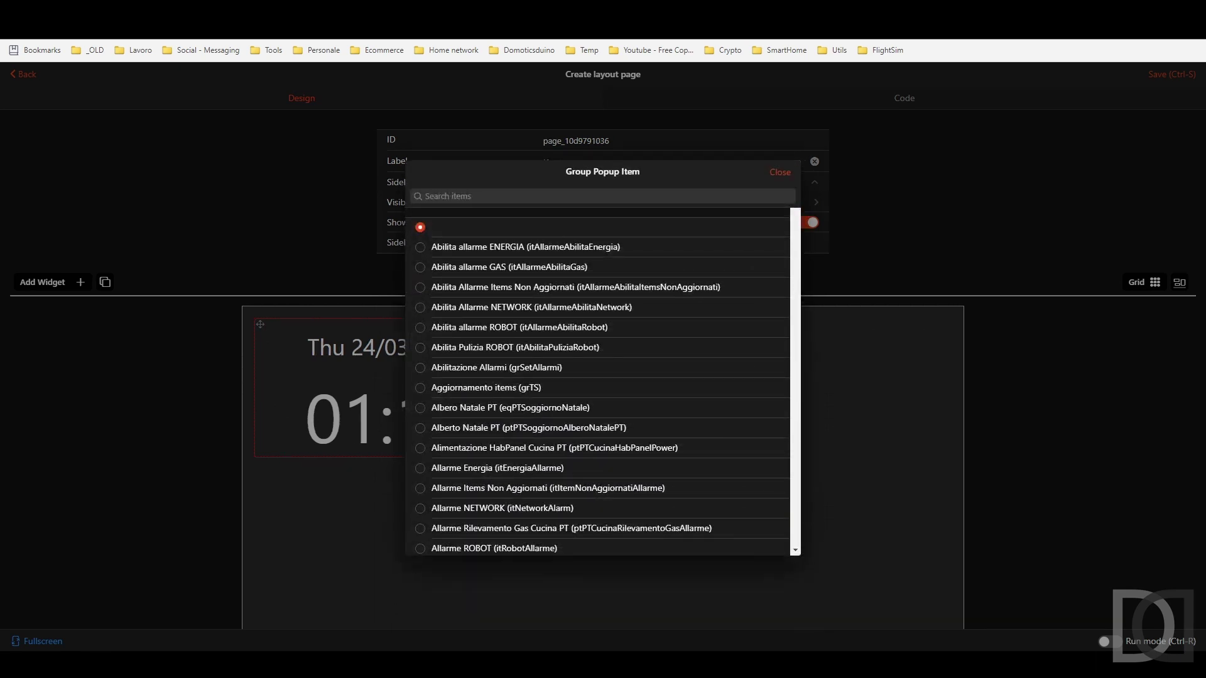
type("grNet")
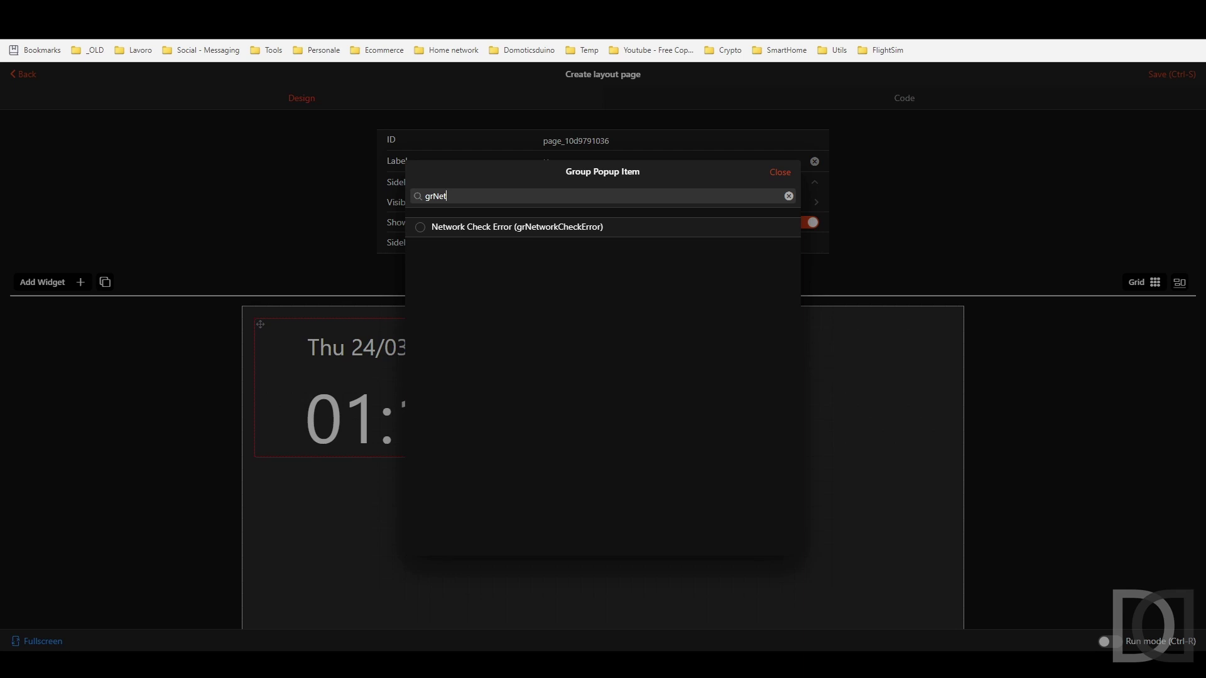
left_click(425, 229)
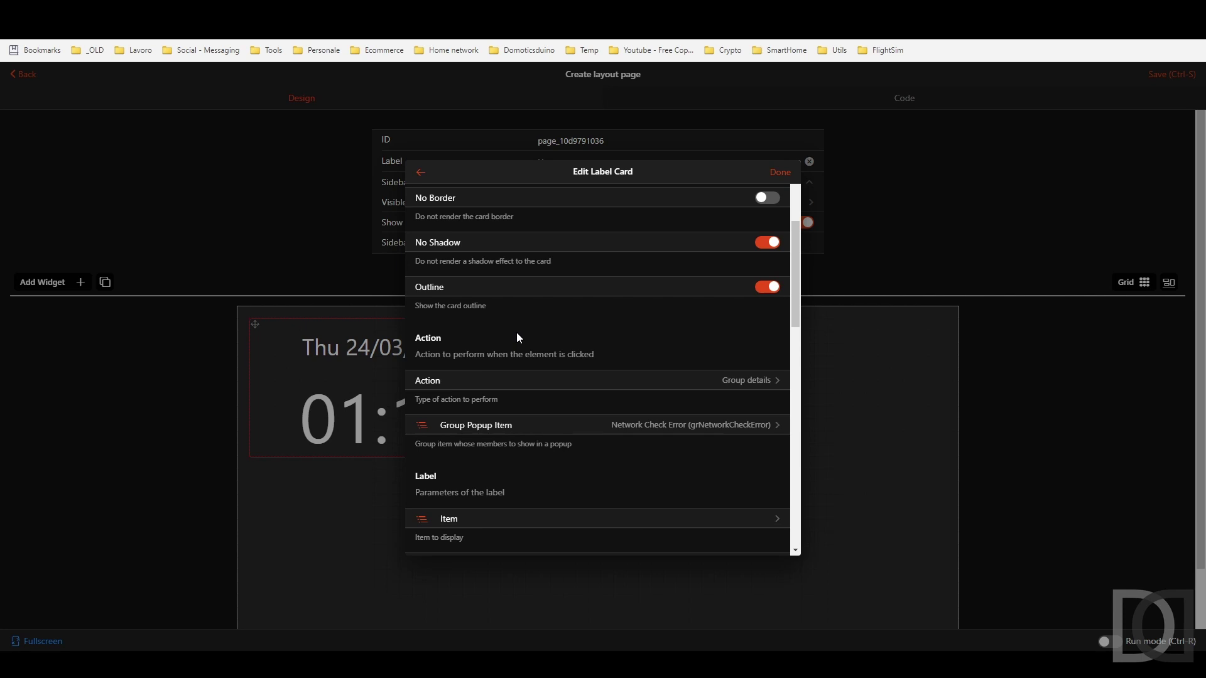
scroll(516, 334, "down", 2)
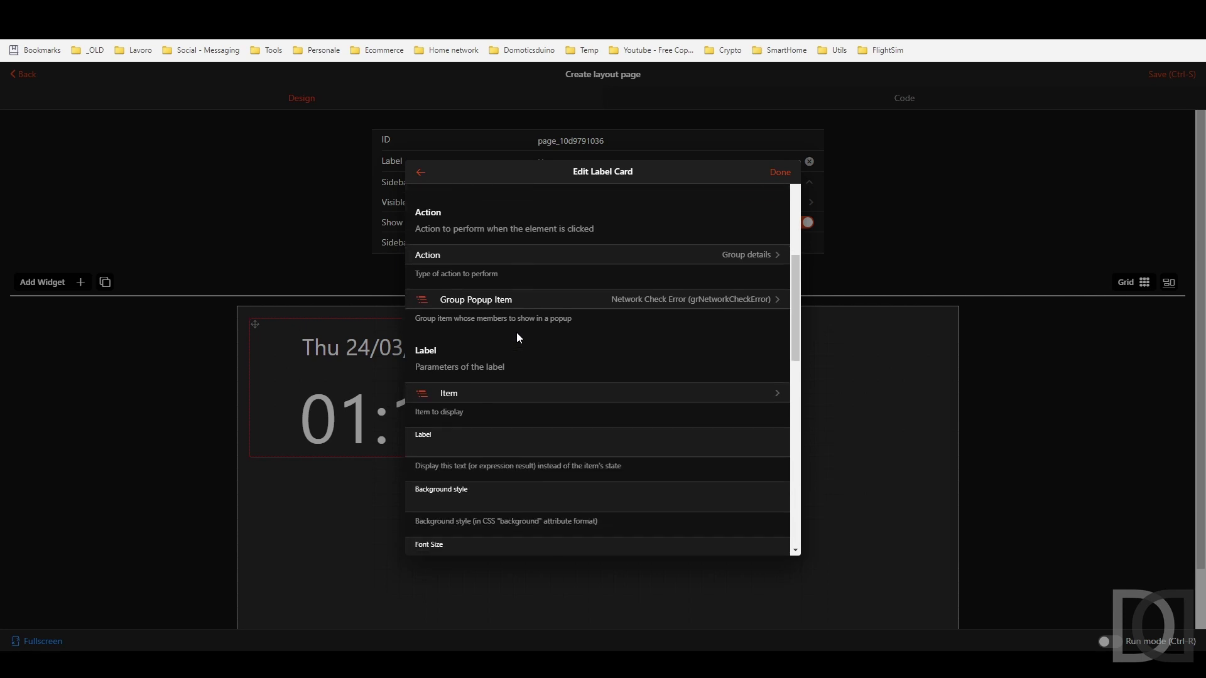